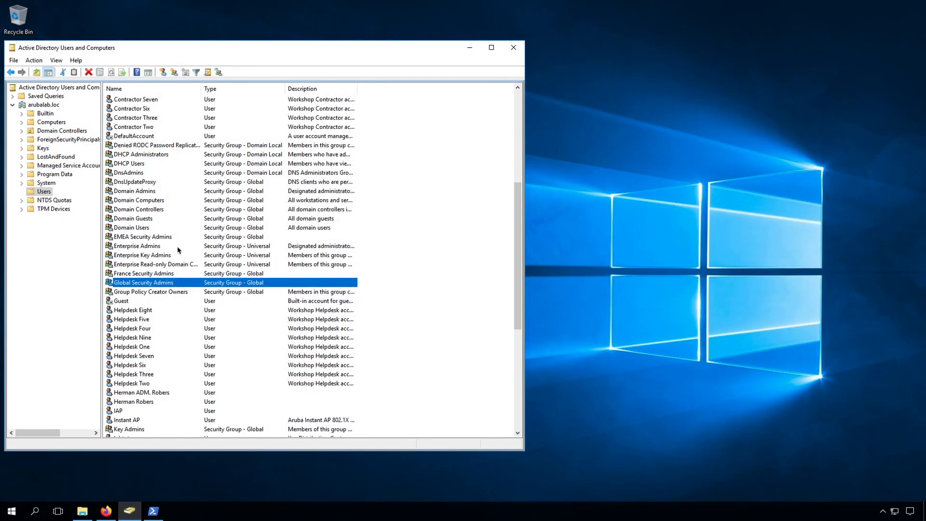
Check the members of Enterprise Admins and the groups nested in Global Security Admins
{"action": "double_click", "coordinate": [143, 247]}
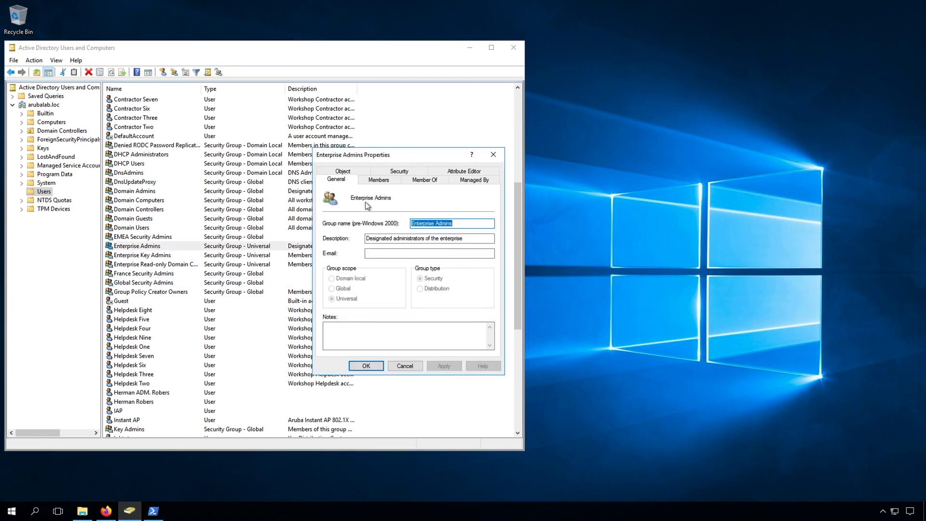
{"action": "left_click", "coordinate": [378, 179]}
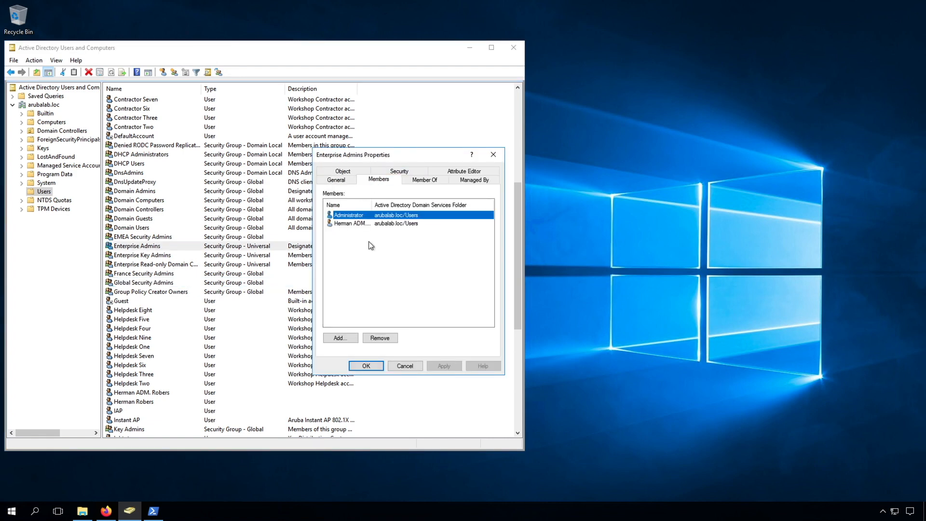
{"action": "left_click", "coordinate": [408, 366]}
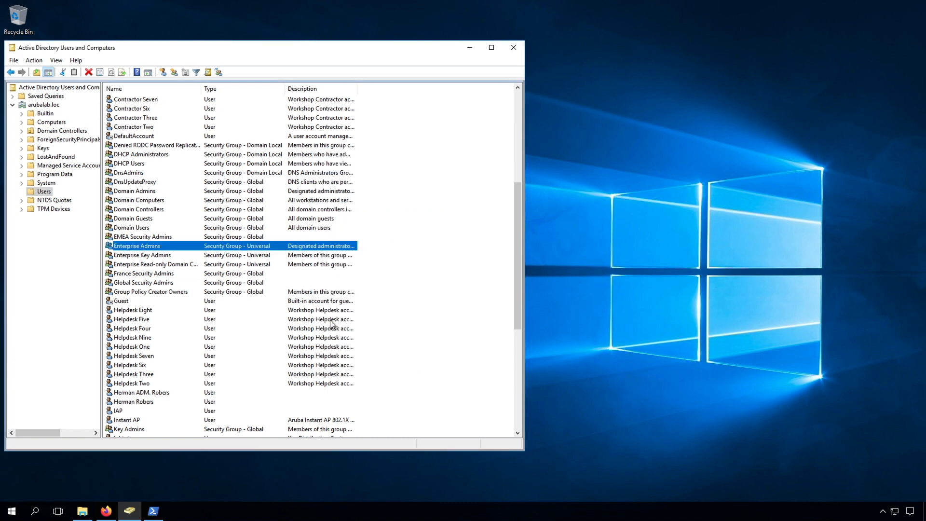
{"action": "double_click", "coordinate": [141, 283]}
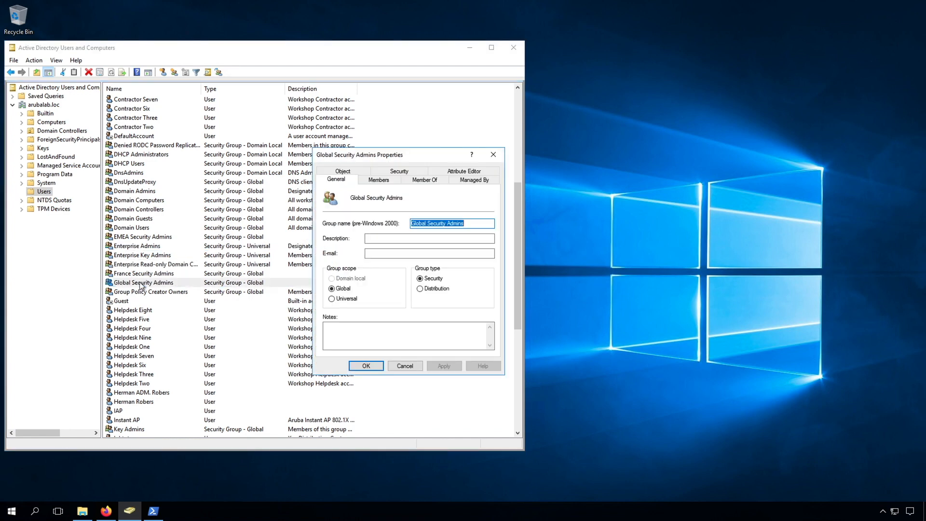
{"action": "left_click", "coordinate": [376, 181]}
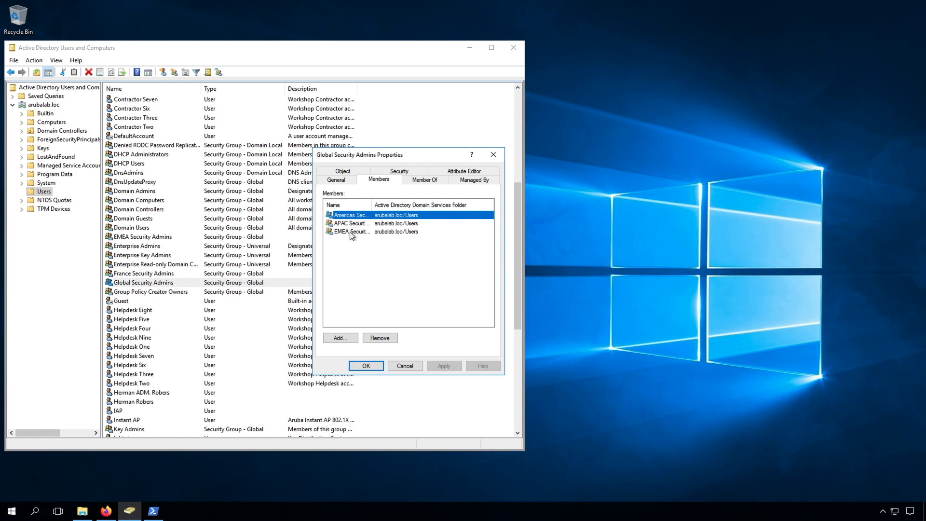
Drill through EMEA Security Admins into Netherlands Security Admins to its member user, then switch to the browser
{"action": "double_click", "coordinate": [351, 232]}
{"action": "left_click", "coordinate": [389, 193]}
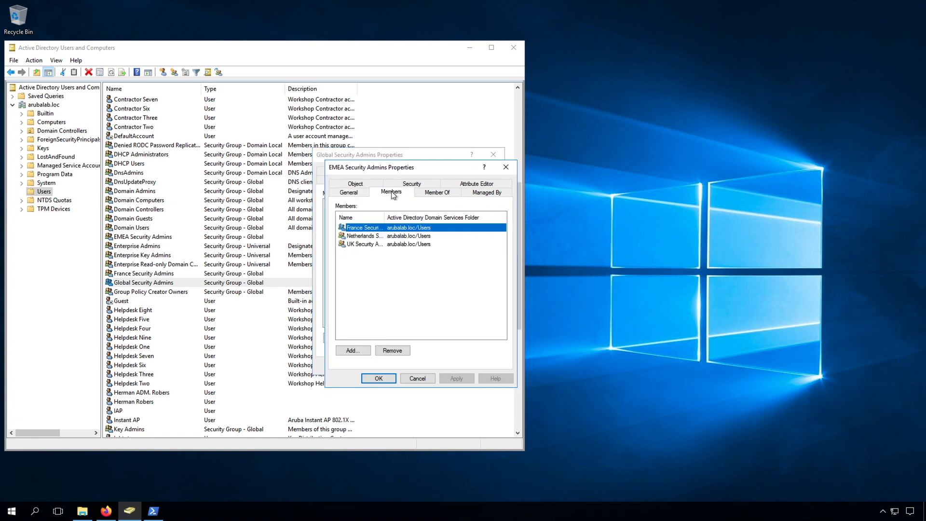
{"action": "double_click", "coordinate": [366, 237]}
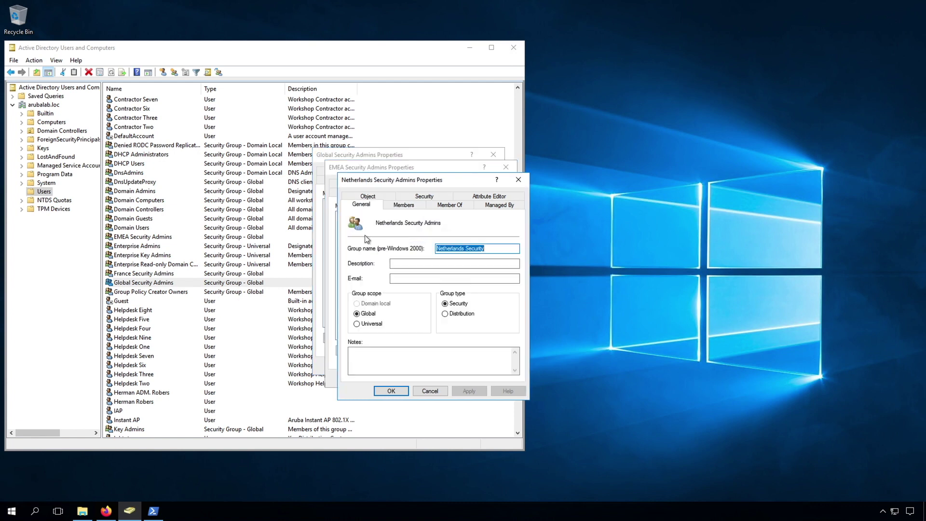
{"action": "left_click", "coordinate": [402, 204]}
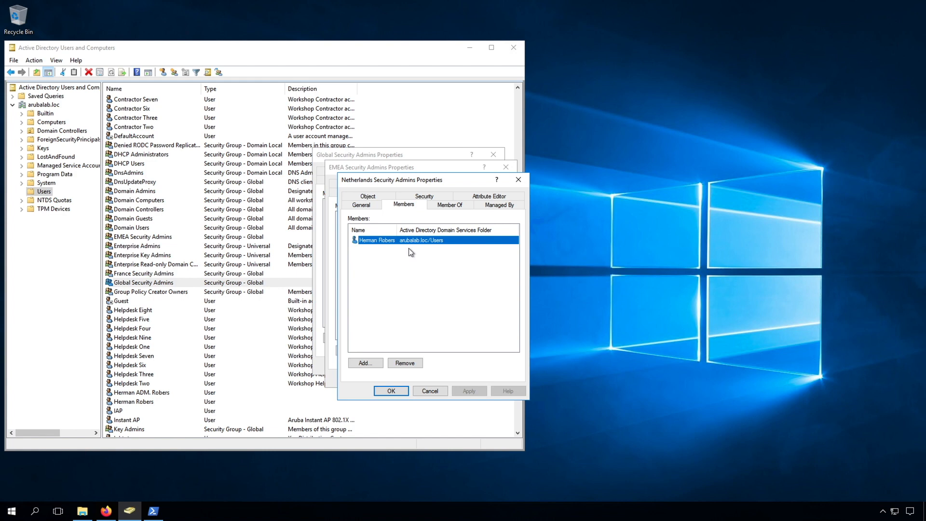
{"action": "left_click", "coordinate": [106, 512]}
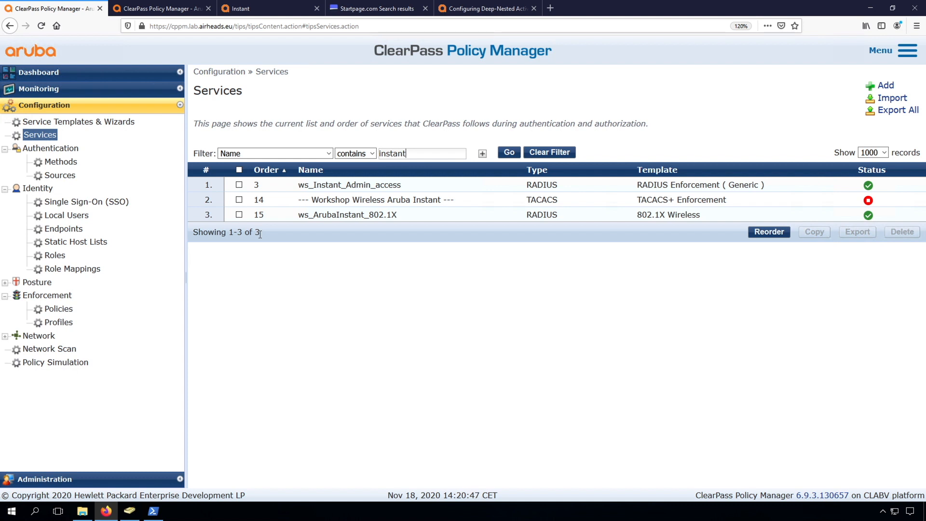
Review ws_Instant_Admin_access, log in to Aruba Instant as admin and go to Access Tracker
{"action": "left_click", "coordinate": [346, 186]}
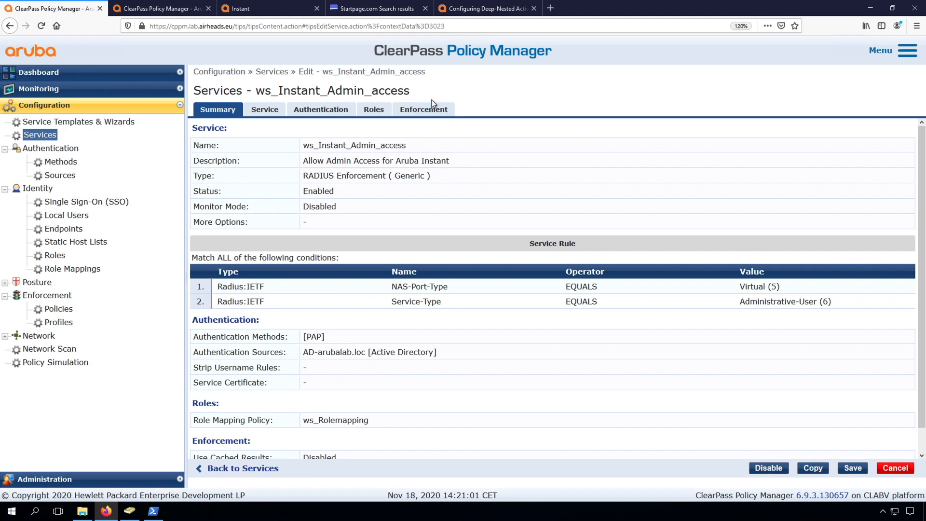
{"action": "left_click", "coordinate": [267, 5]}
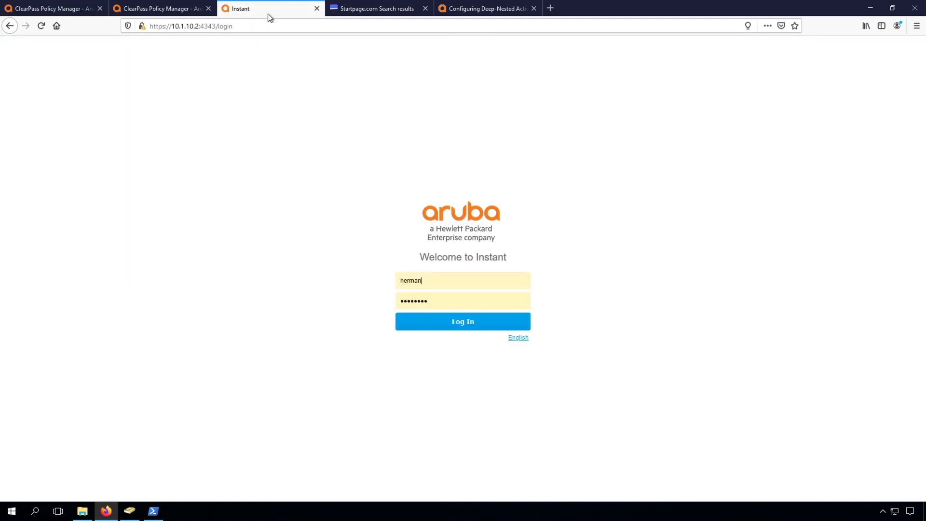
{"action": "left_click", "coordinate": [466, 327]}
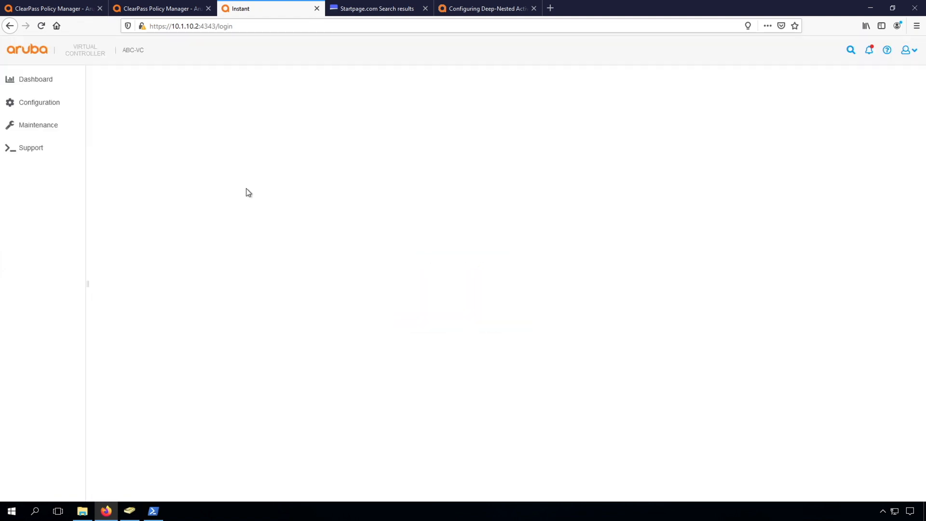
{"action": "left_click", "coordinate": [143, 9]}
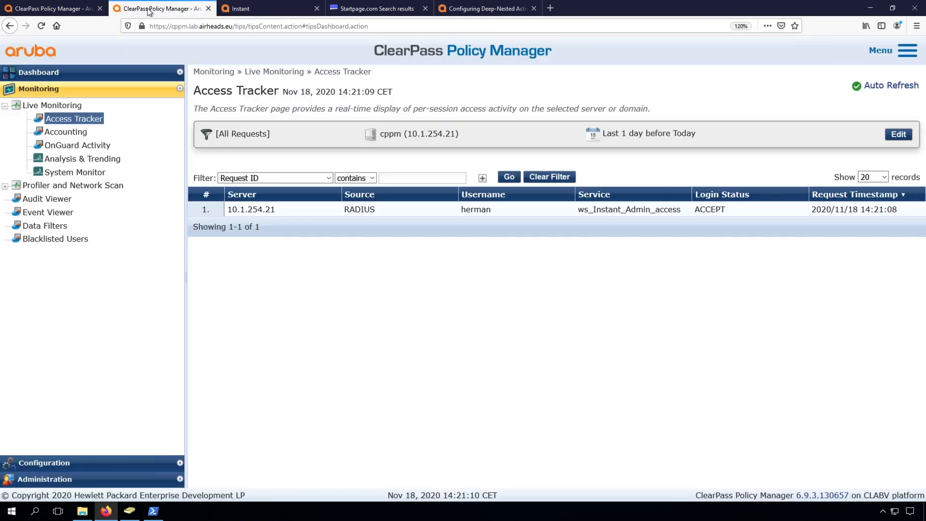
Show the accepted request's AD authorization attributes with Groups = Netherlands Security Admins only
{"action": "left_click", "coordinate": [377, 209]}
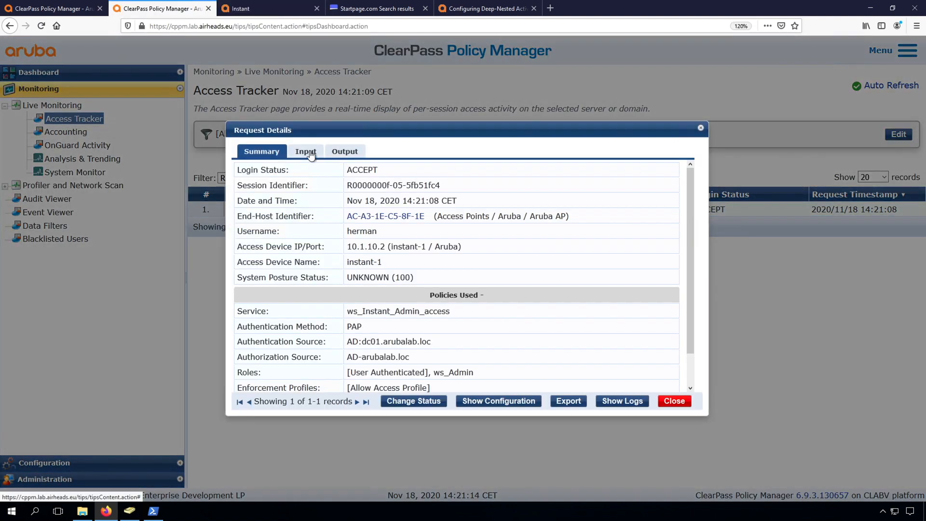
{"action": "left_click", "coordinate": [307, 152]}
{"action": "left_click", "coordinate": [293, 237]}
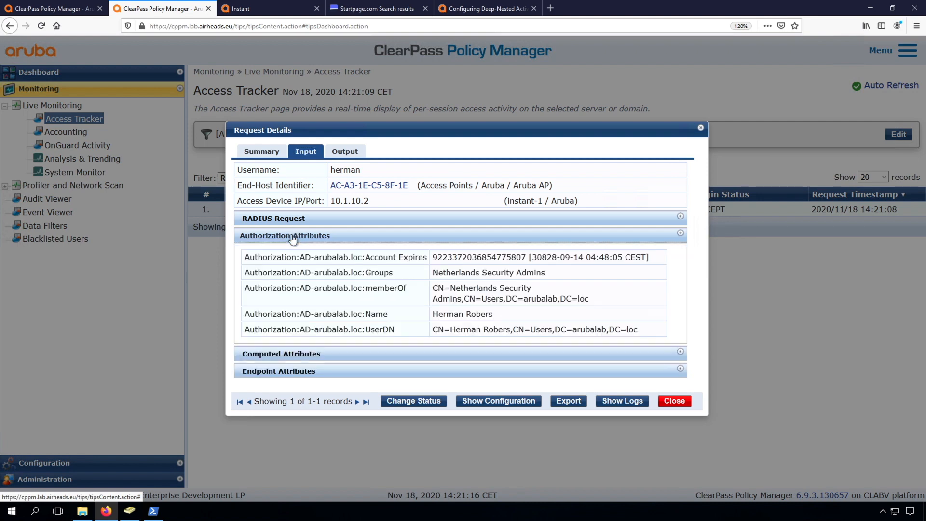
{"action": "double_click", "coordinate": [376, 273]}
{"action": "left_click_drag", "start_coordinate": [434, 273], "coordinate": [544, 273]}
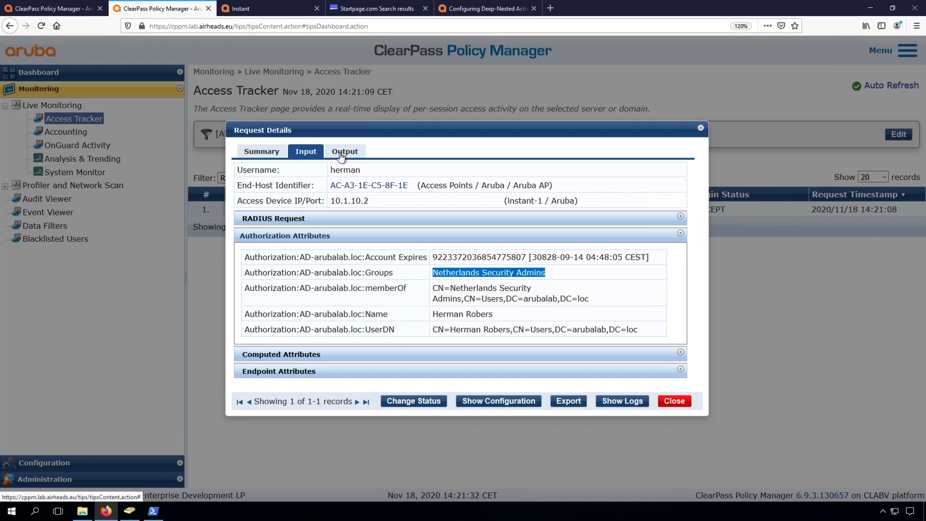
Review the role rule Groups ENDS_WITH Security Admins → ws_Admin, then go to Authentication Sources
{"action": "left_click", "coordinate": [53, 10]}
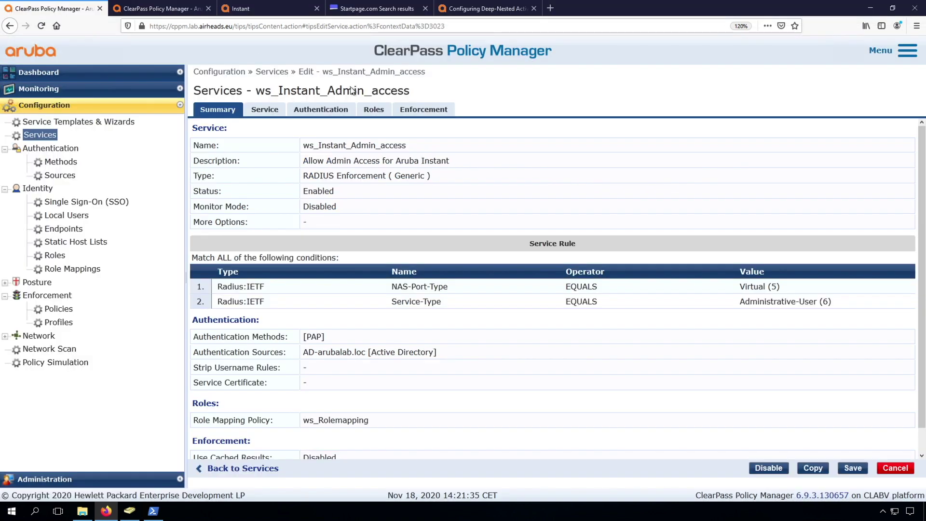
{"action": "left_click", "coordinate": [374, 110]}
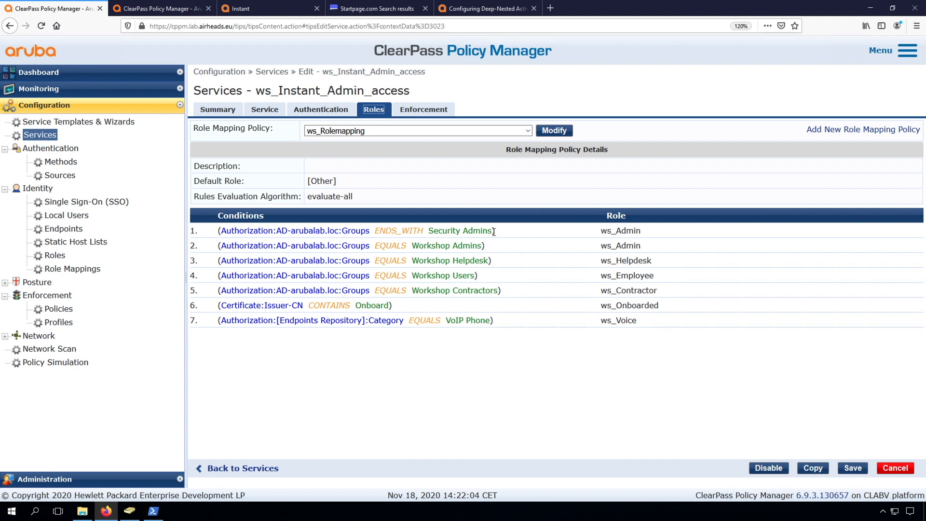
{"action": "left_click", "coordinate": [59, 175]}
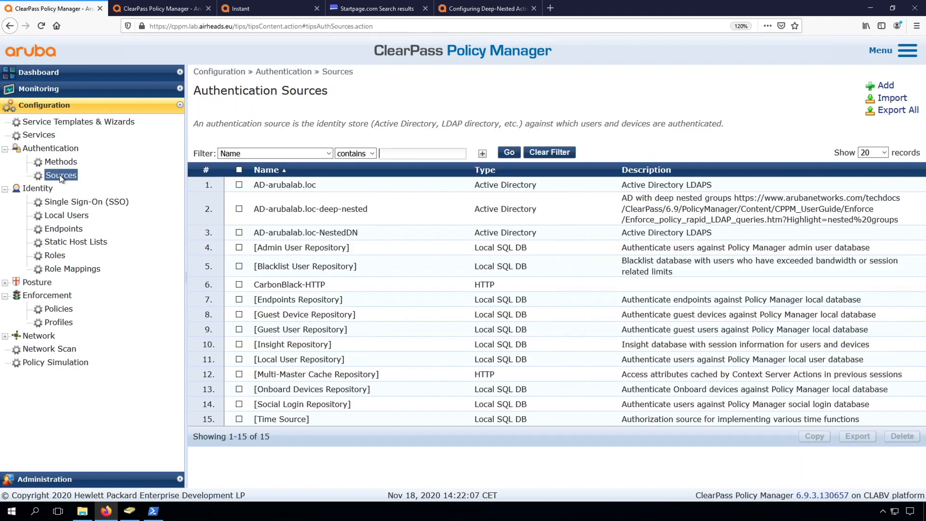
Inspect the AD-arubalab.loc-NestedDN source's All Groups filter query mapping cn to Nested Groups, closing it unchanged
{"action": "left_click", "coordinate": [316, 233]}
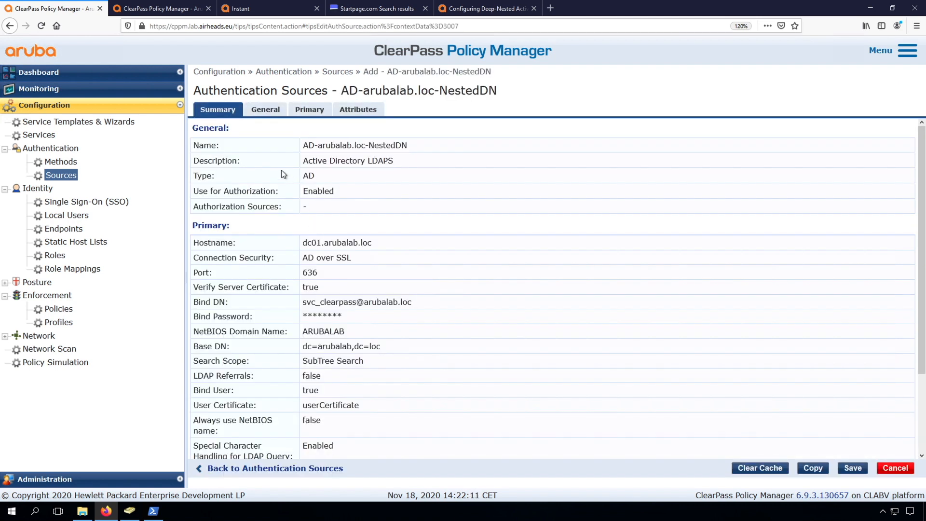
{"action": "left_click", "coordinate": [358, 109]}
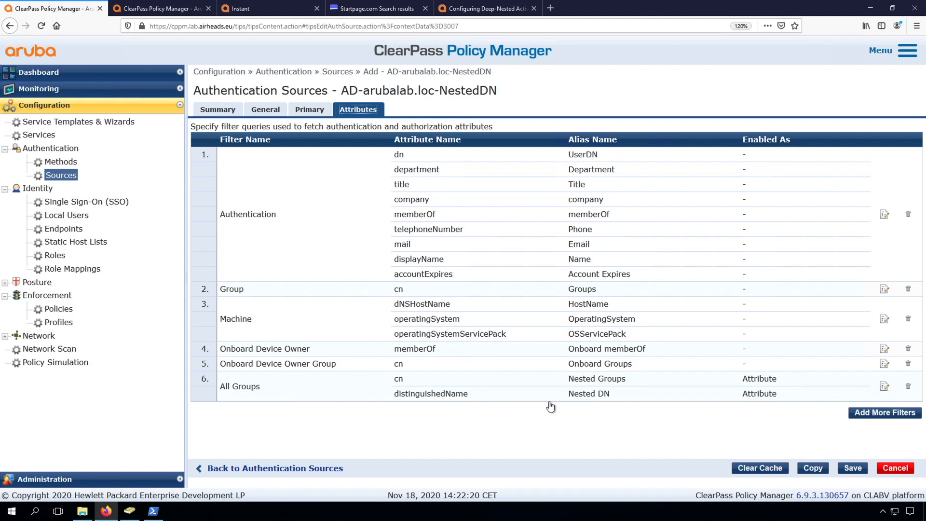
{"action": "left_click", "coordinate": [884, 385]}
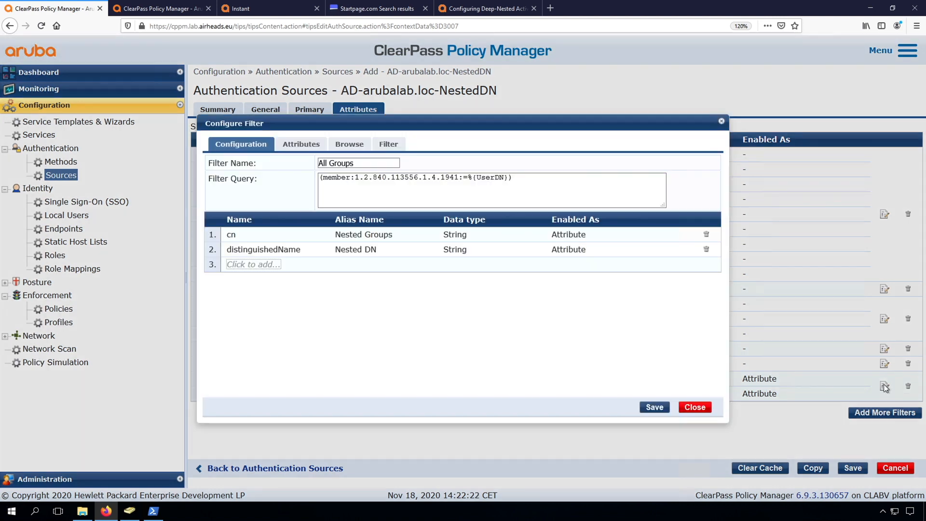
{"action": "left_click_drag", "start_coordinate": [514, 177], "coordinate": [318, 180]}
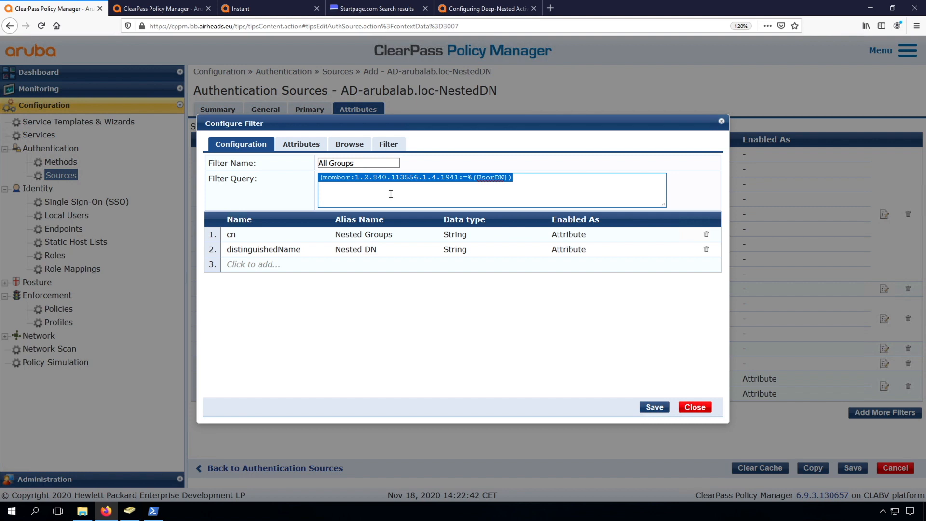
{"action": "left_click", "coordinate": [695, 407]}
{"action": "left_click", "coordinate": [36, 135]}
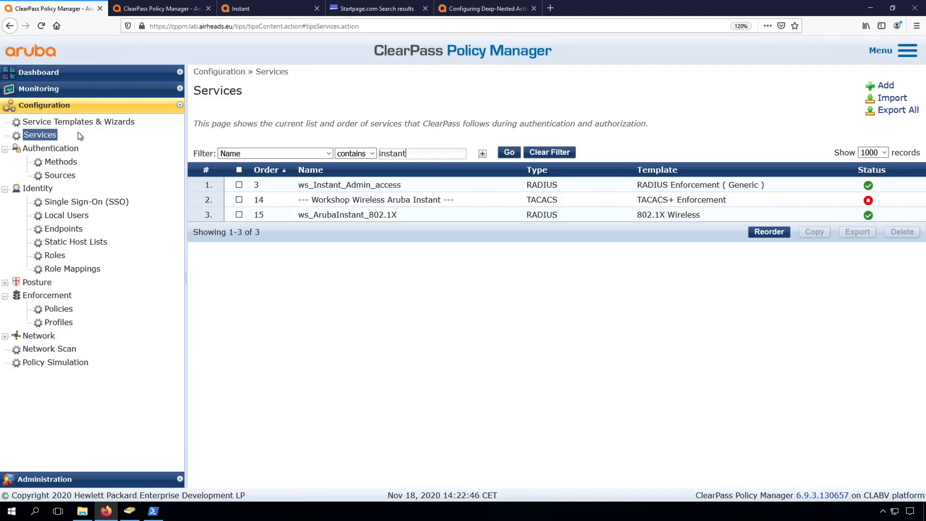
Replace AD-arubalab.loc with AD-arubalab.loc-NestedDN as the ws_Instant_Admin_access authentication source
{"action": "left_click", "coordinate": [347, 185]}
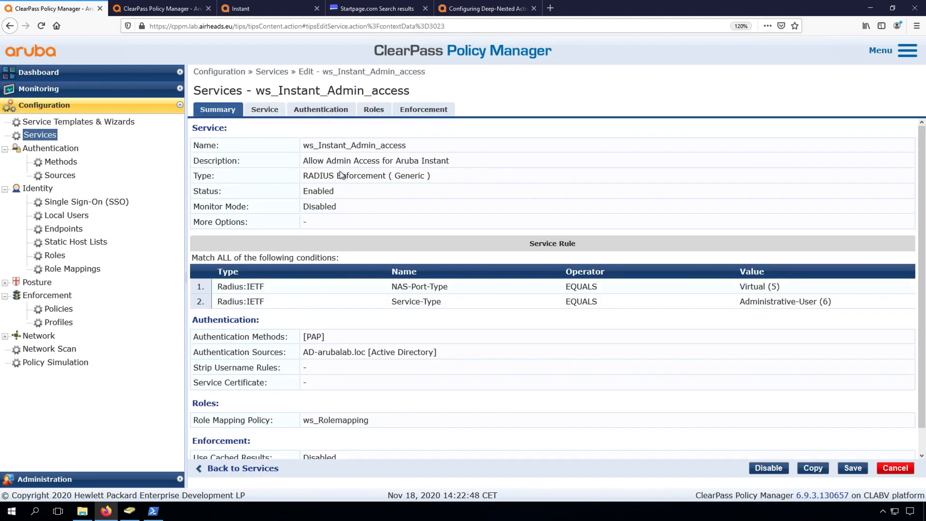
{"action": "left_click", "coordinate": [319, 110]}
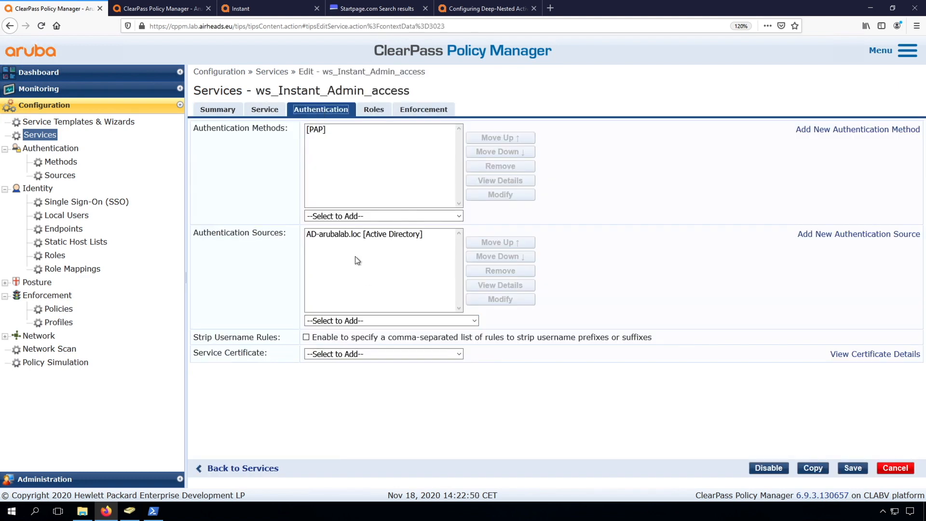
{"action": "left_click", "coordinate": [347, 239]}
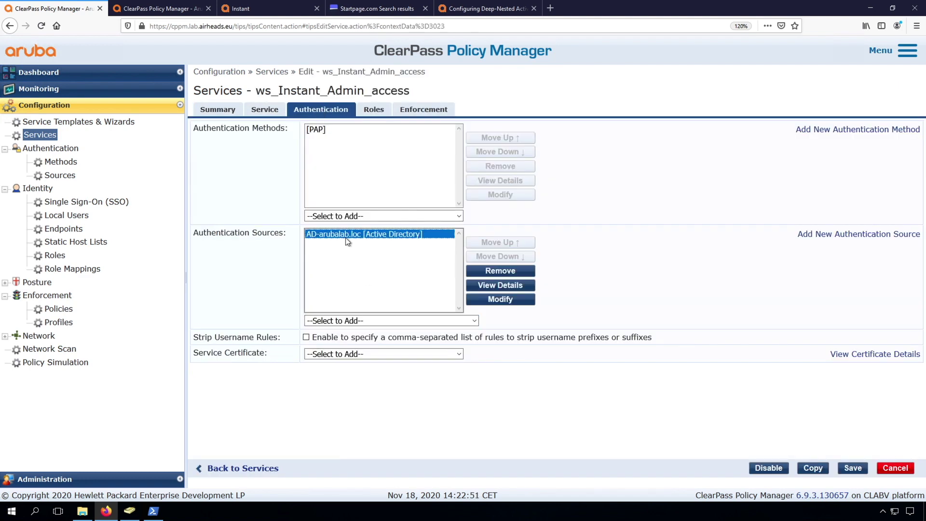
{"action": "left_click", "coordinate": [489, 272]}
{"action": "left_click", "coordinate": [392, 322]}
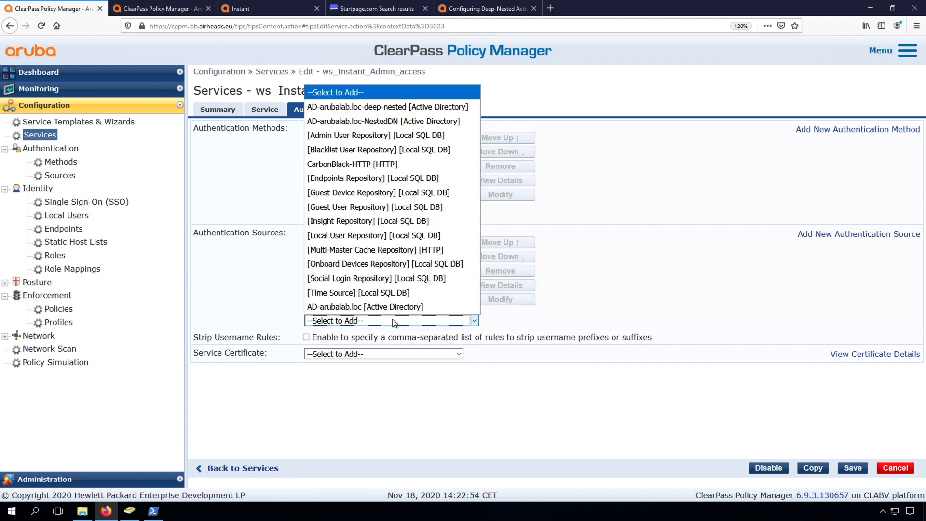
{"action": "left_click", "coordinate": [364, 121]}
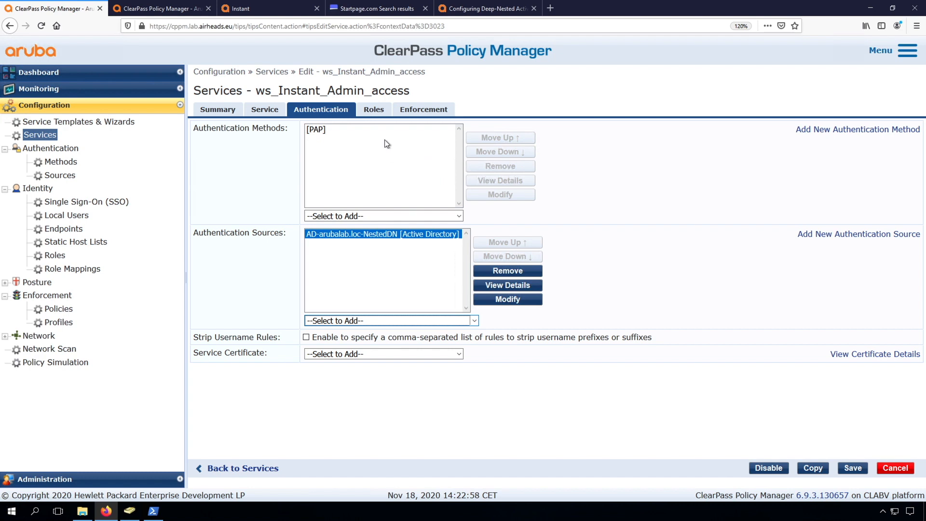
{"action": "left_click", "coordinate": [374, 109]}
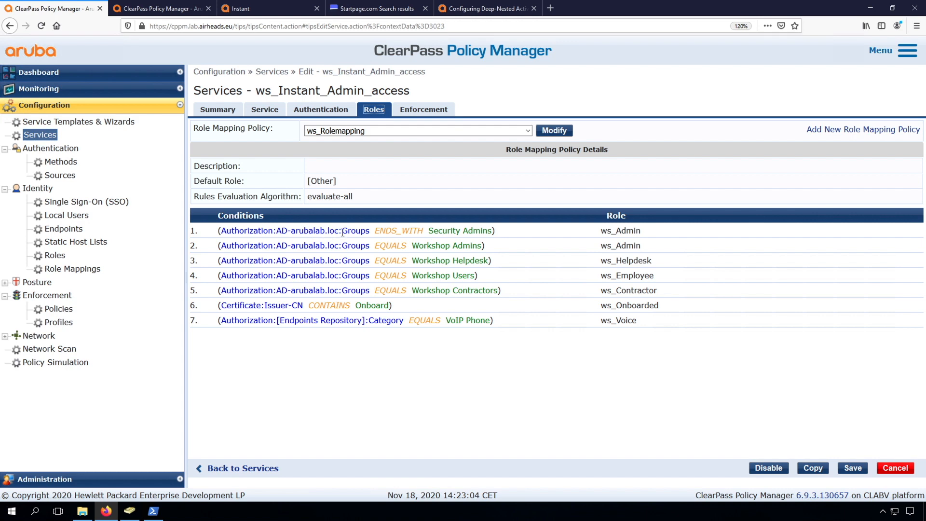
Set the role mapping policy to ws_Rolemapping-nestedDN and save the service
{"action": "left_click", "coordinate": [371, 133]}
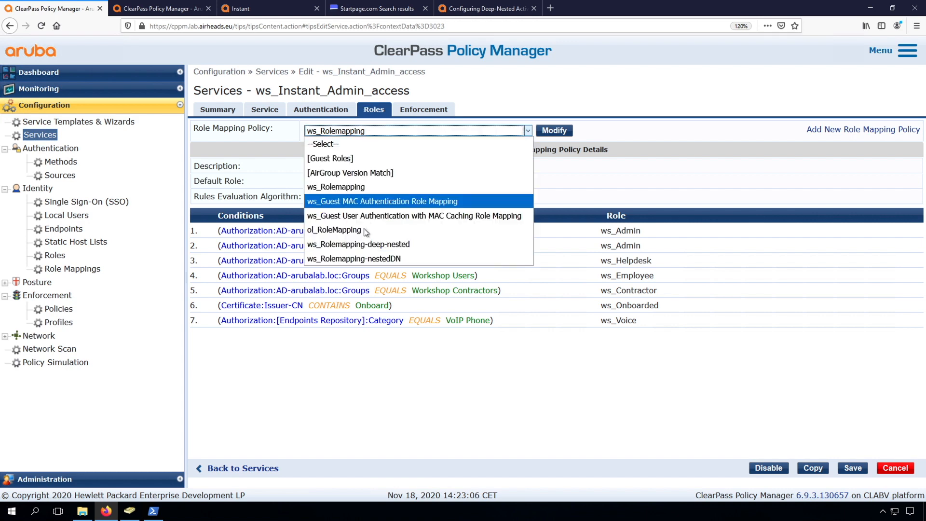
{"action": "left_click", "coordinate": [357, 261]}
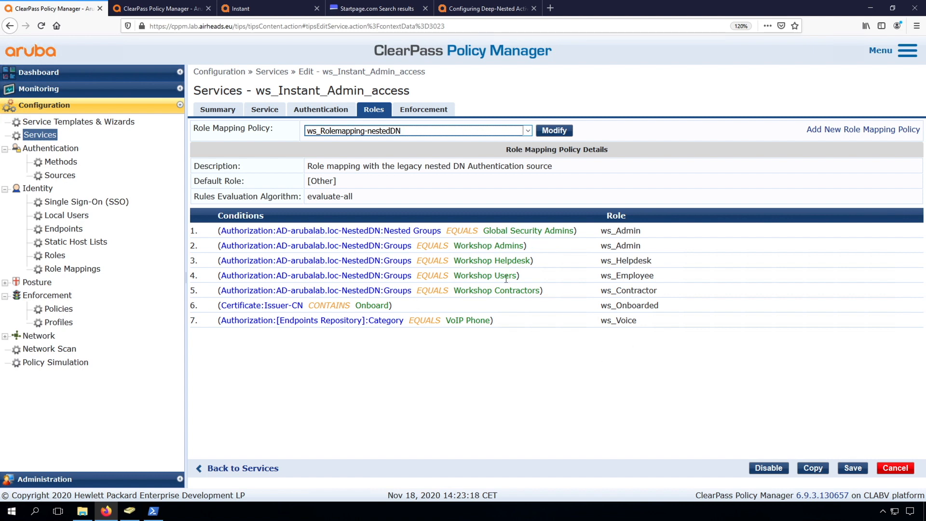
{"action": "left_click", "coordinate": [851, 467]}
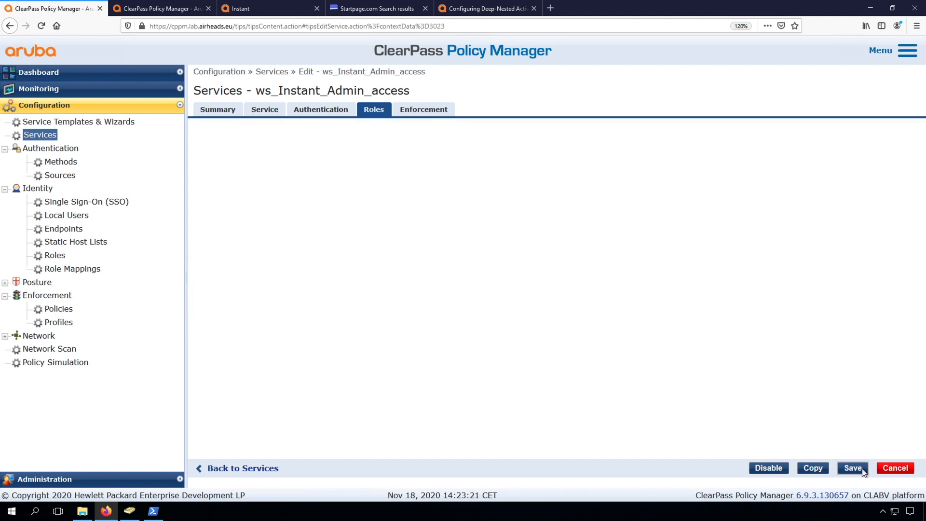
Log out of Aruba Instant and log back in to retest admin access
{"action": "left_click", "coordinate": [284, 3]}
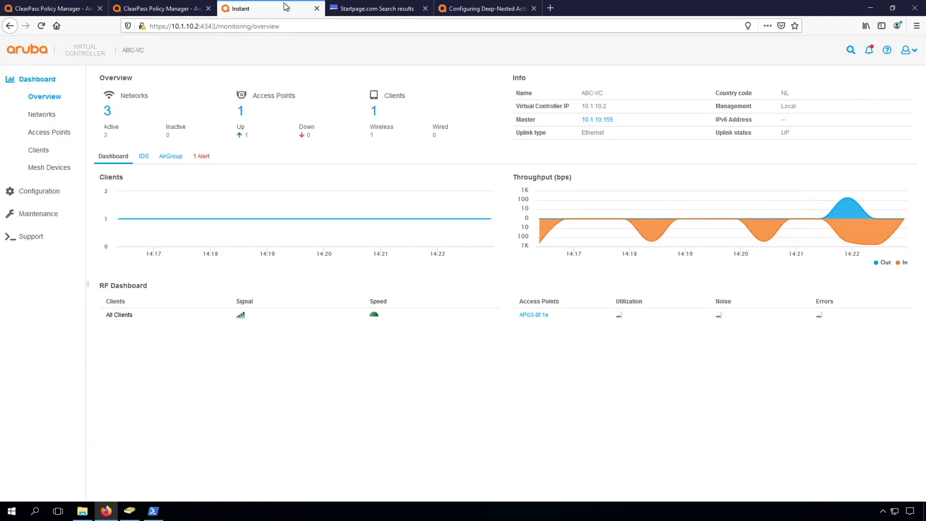
{"action": "left_click", "coordinate": [907, 51]}
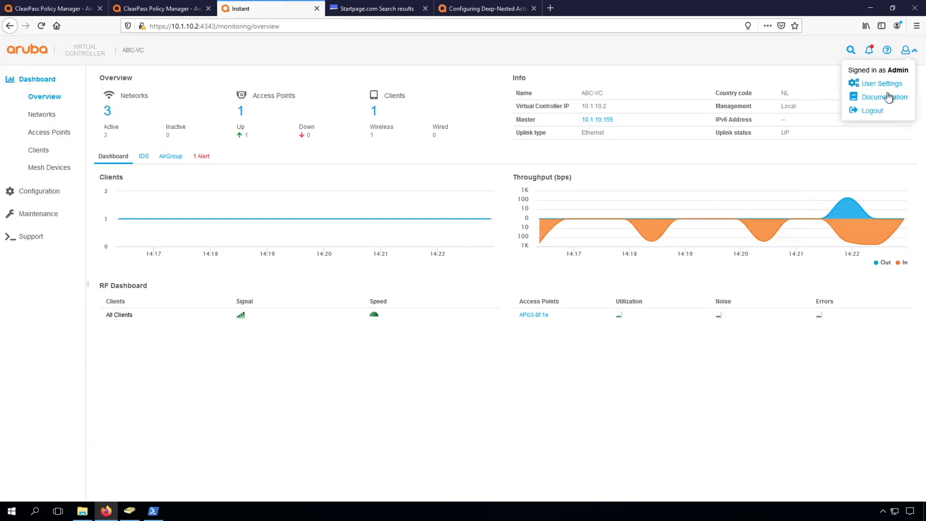
{"action": "left_click", "coordinate": [874, 111]}
{"action": "left_click", "coordinate": [463, 332]}
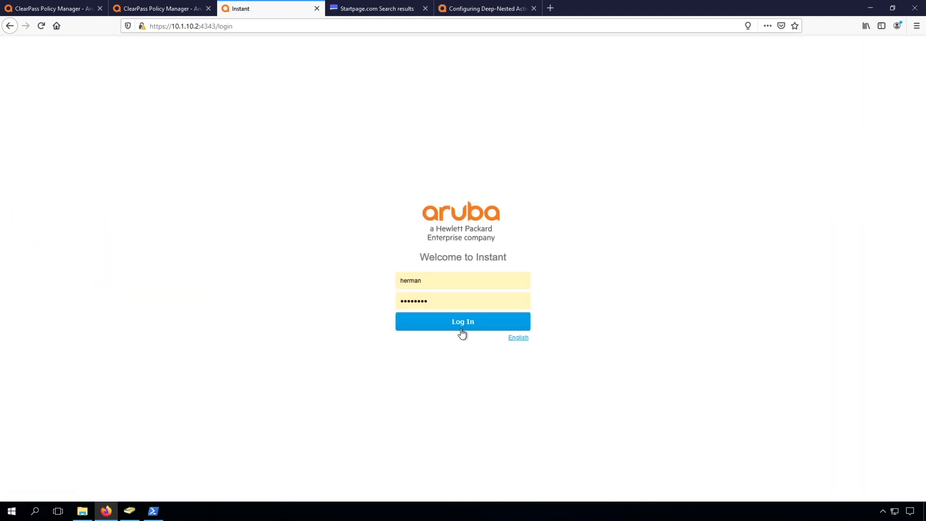
Show the newest request's authorization attributes listing EMEA, Global and Netherlands Security Admins nested groups
{"action": "left_click", "coordinate": [150, 8]}
{"action": "left_click", "coordinate": [673, 402]}
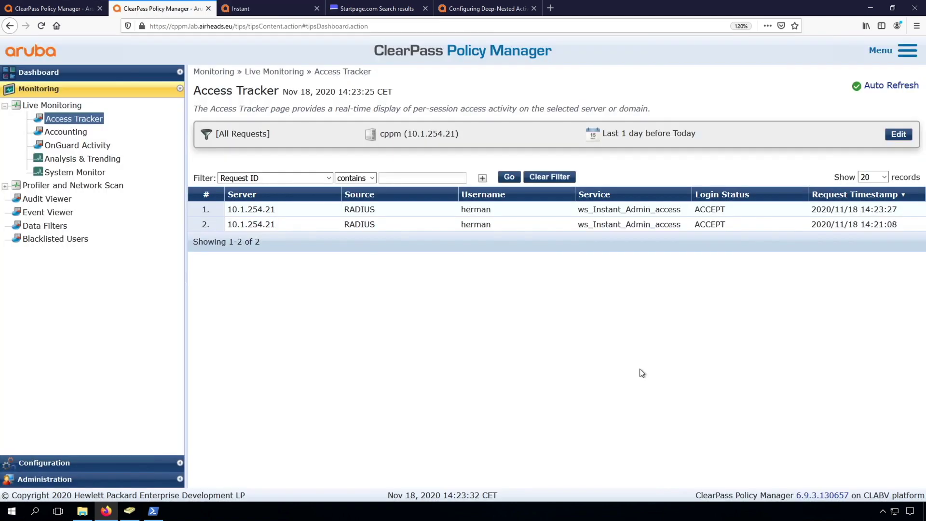
{"action": "left_click", "coordinate": [398, 210]}
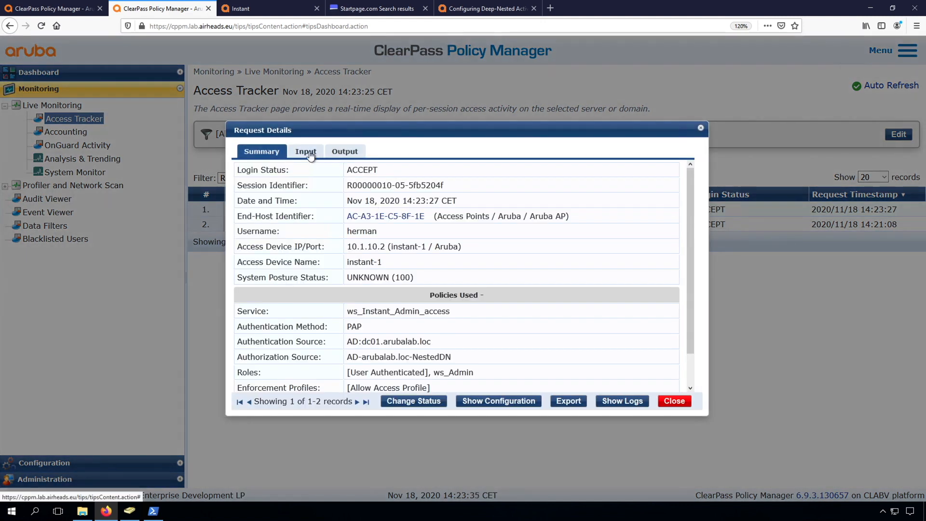
{"action": "left_click", "coordinate": [306, 151]}
{"action": "left_click", "coordinate": [304, 236]}
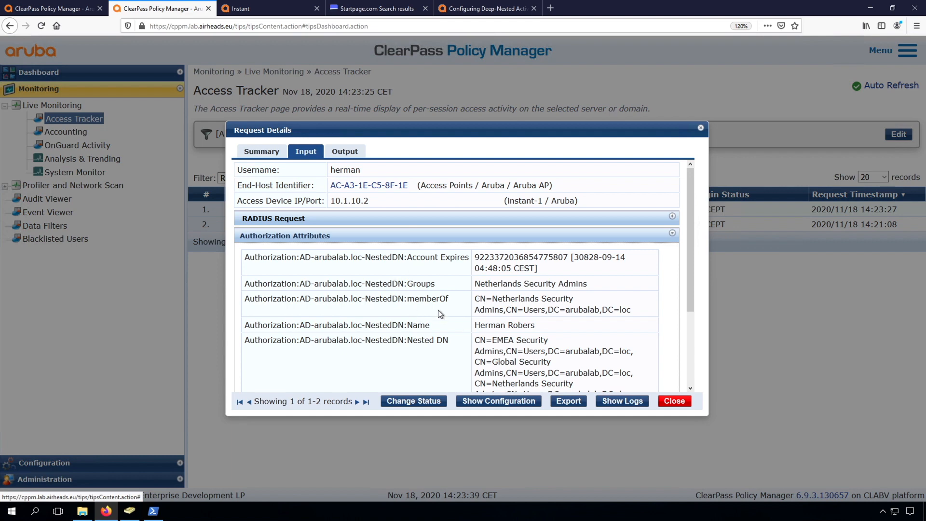
{"action": "scroll", "coordinate": [456, 352], "scroll_direction": "down", "scroll_amount": 2}
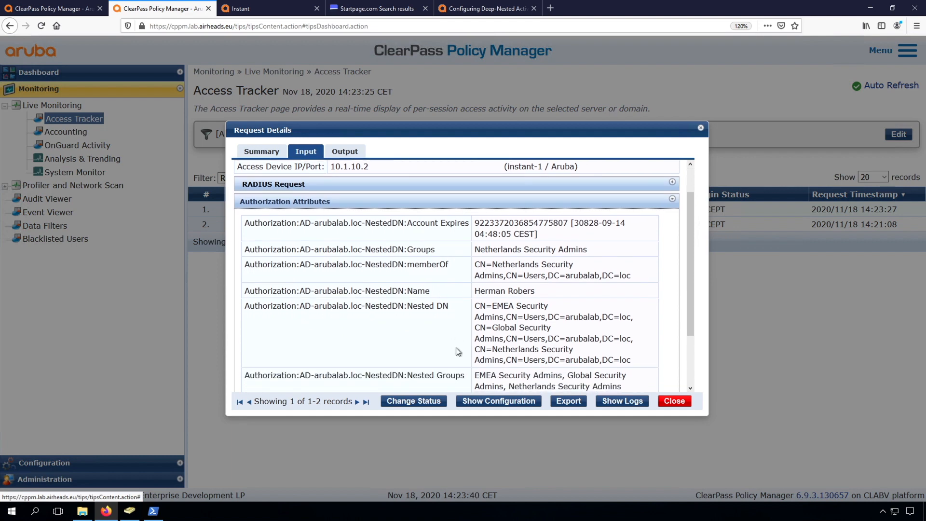
{"action": "scroll", "coordinate": [456, 352], "scroll_direction": "down", "scroll_amount": 1}
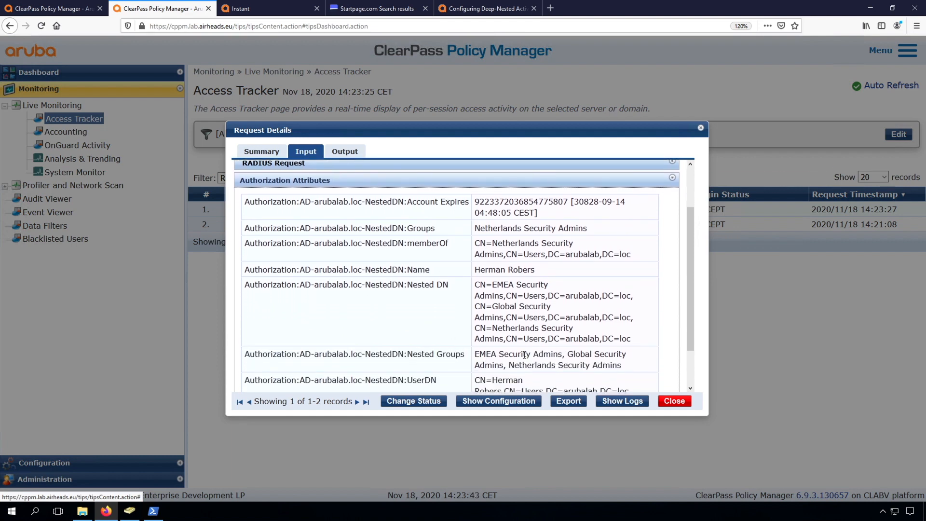
{"action": "left_click_drag", "start_coordinate": [509, 365], "coordinate": [621, 365]}
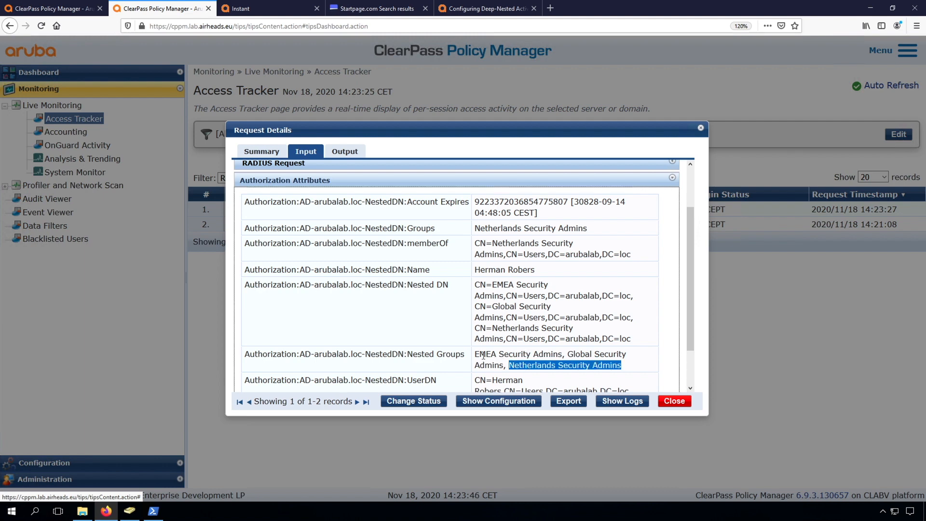
{"action": "mouse_move", "coordinate": [475, 355]}
{"action": "left_mouse_down"}
{"action": "mouse_move", "coordinate": [594, 354]}
{"action": "mouse_move", "coordinate": [498, 363]}
{"action": "left_mouse_up"}
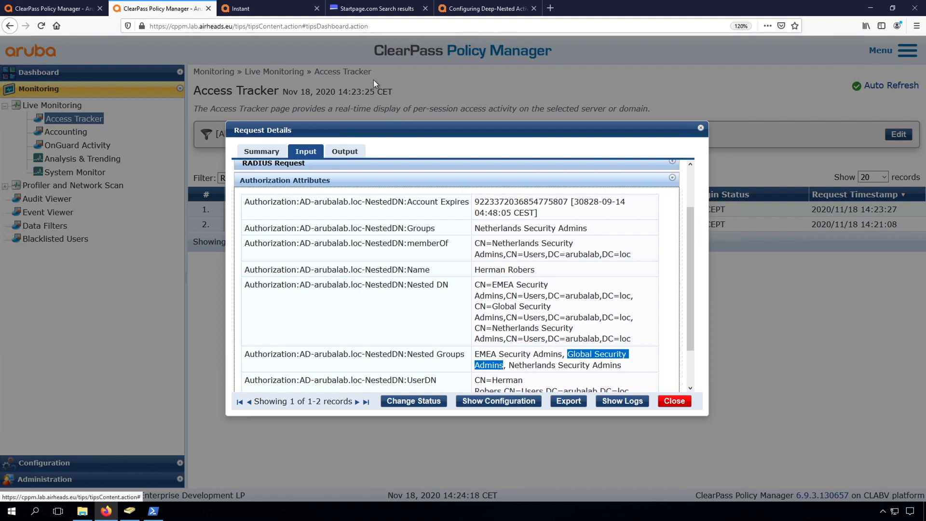
{"action": "left_click", "coordinate": [376, 9]}
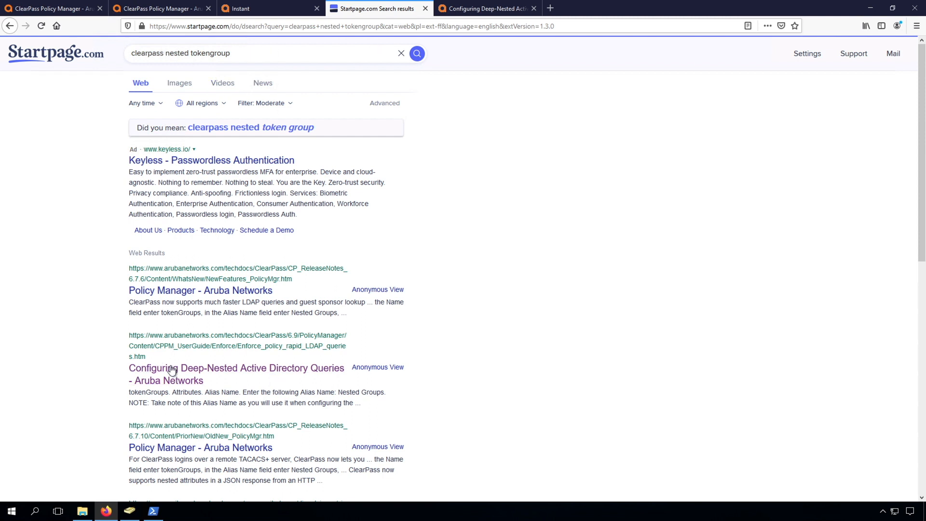
Enlarge the deep-nested AD guide's Figure 1 showing the tokenGroups filter aliased Nested Groups
{"action": "left_click", "coordinate": [482, 9]}
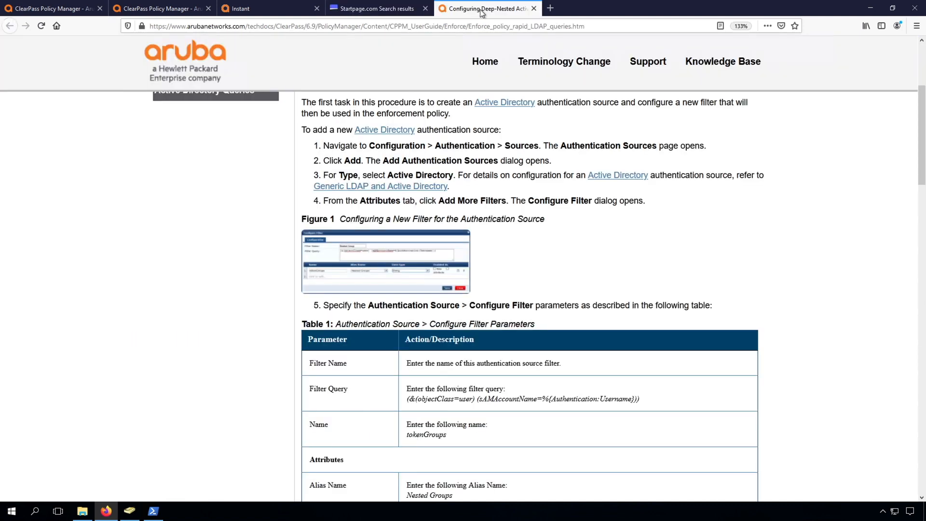
{"action": "left_click", "coordinate": [483, 270]}
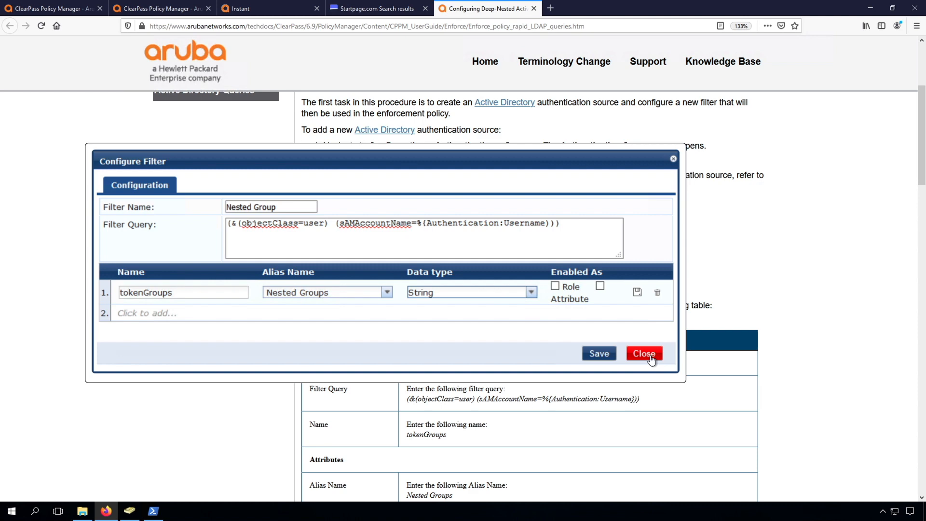
{"action": "left_click", "coordinate": [300, 143]}
Review the AD-arubalab.loc-deep-nested source's Nested-SIDs tokenGroups attribute filter, then return to Services
{"action": "left_click", "coordinate": [69, 9]}
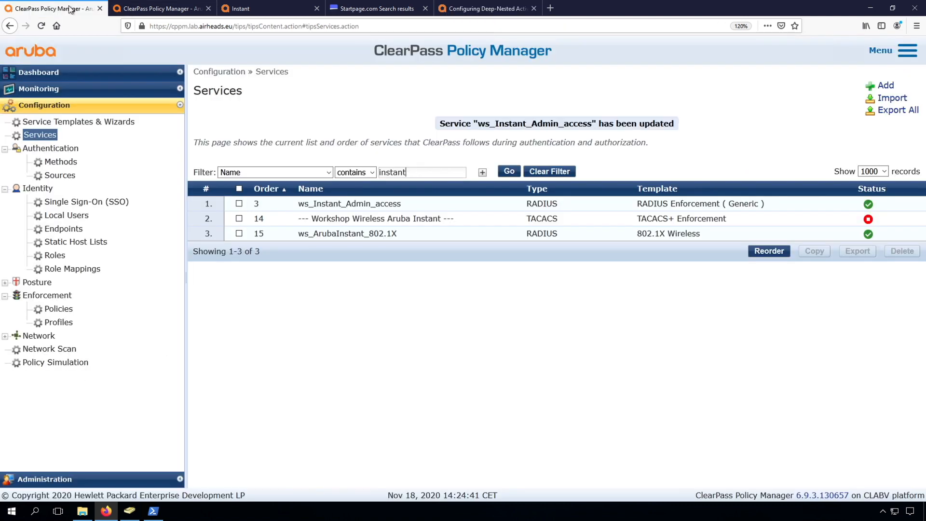
{"action": "left_click", "coordinate": [60, 176]}
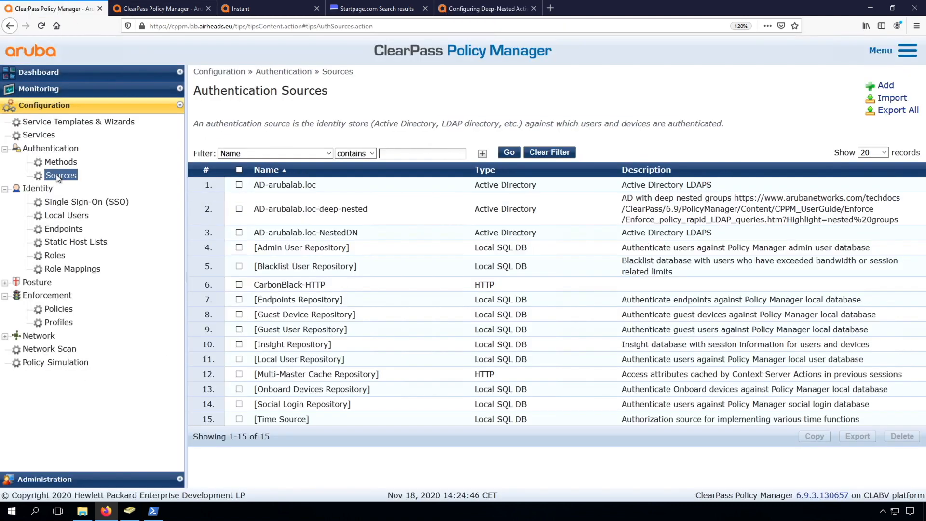
{"action": "left_click", "coordinate": [313, 210]}
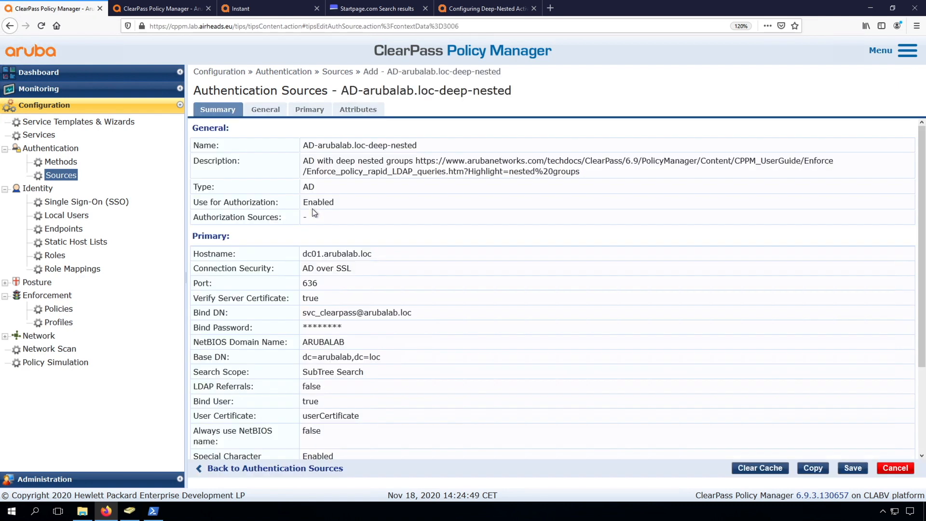
{"action": "left_click", "coordinate": [355, 108]}
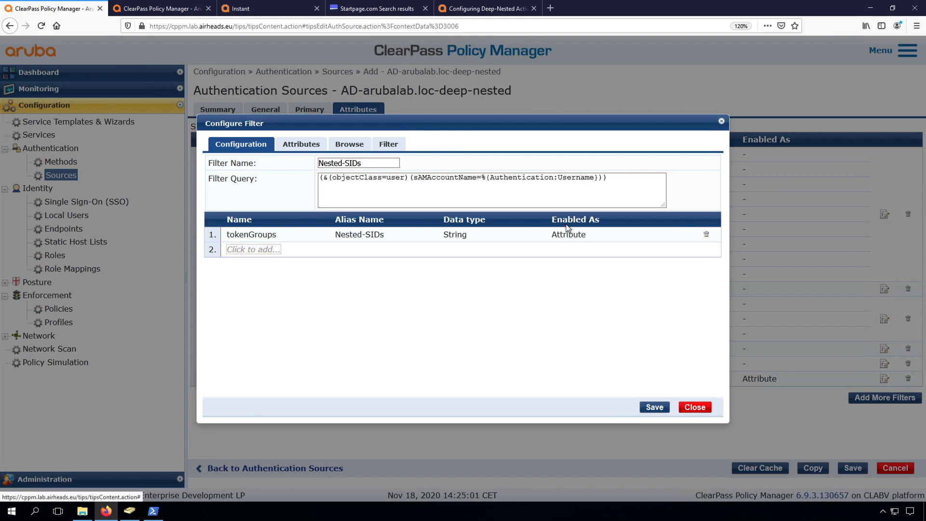
{"action": "left_click", "coordinate": [697, 407]}
{"action": "left_click", "coordinate": [39, 135]}
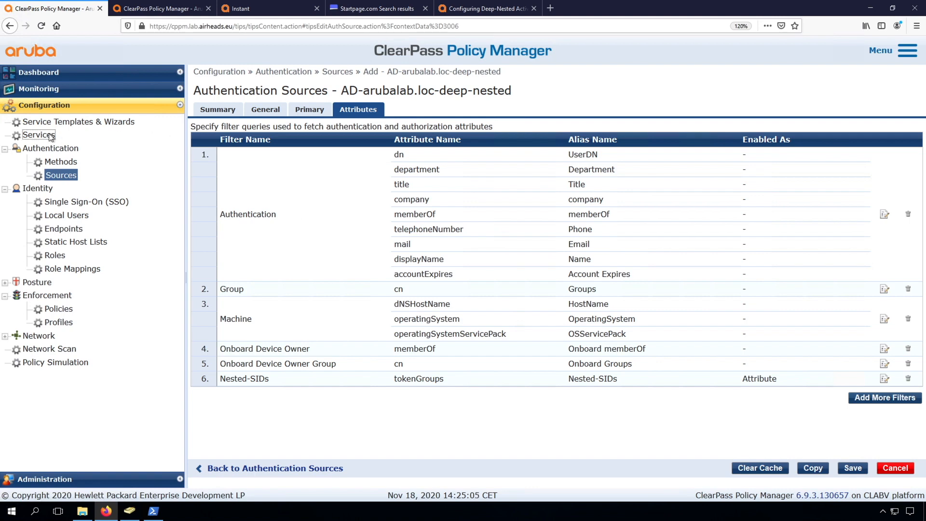
Replace the NestedDN authentication source with AD-arubalab.loc-deep-nested in ws_Instant_Admin_access
{"action": "left_click", "coordinate": [345, 187]}
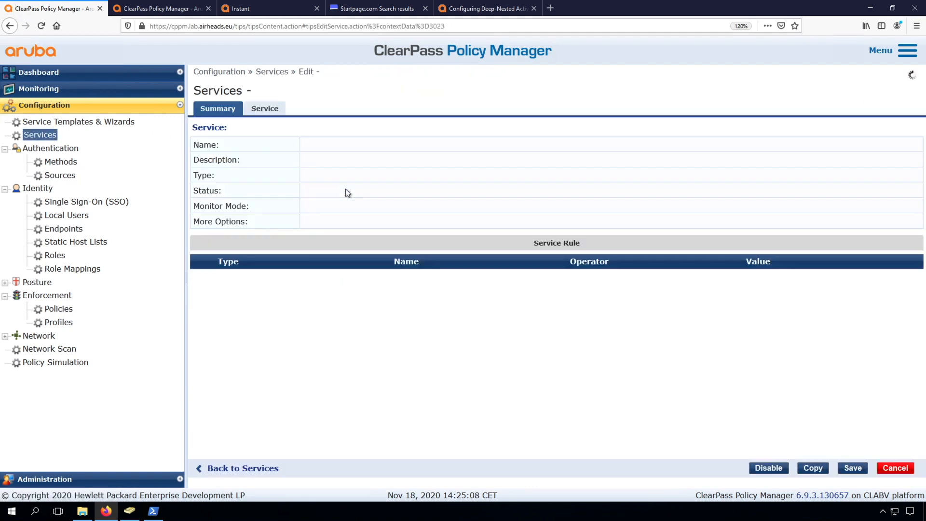
{"action": "left_click", "coordinate": [329, 109]}
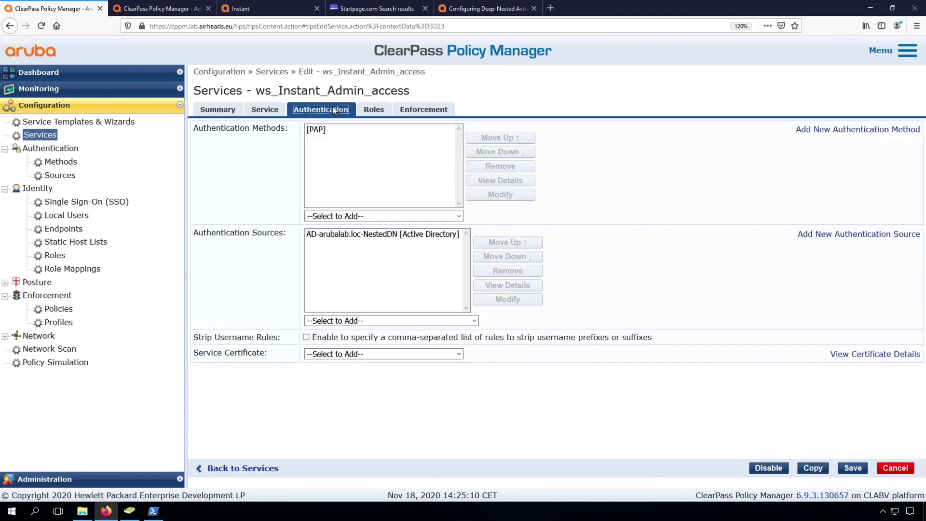
{"action": "left_click", "coordinate": [420, 235]}
{"action": "left_click", "coordinate": [494, 274]}
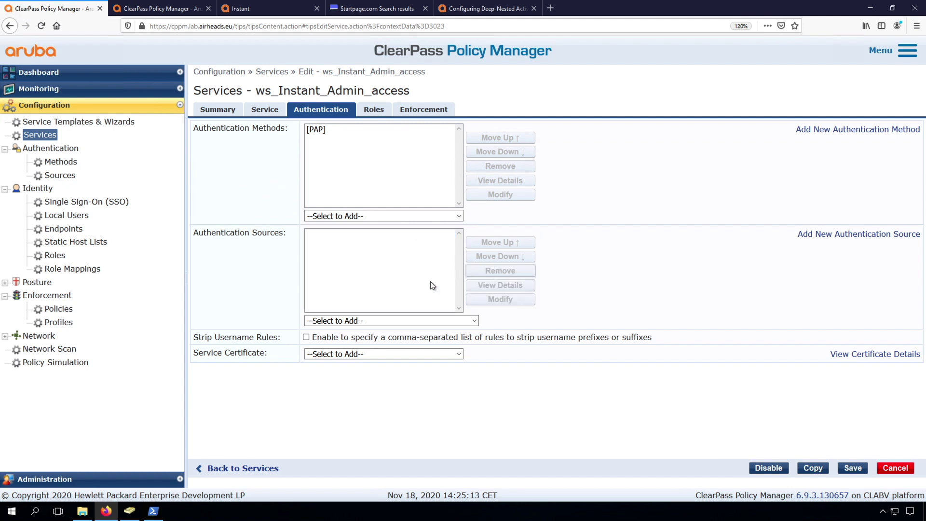
{"action": "left_click", "coordinate": [385, 320]}
{"action": "left_click", "coordinate": [357, 124]}
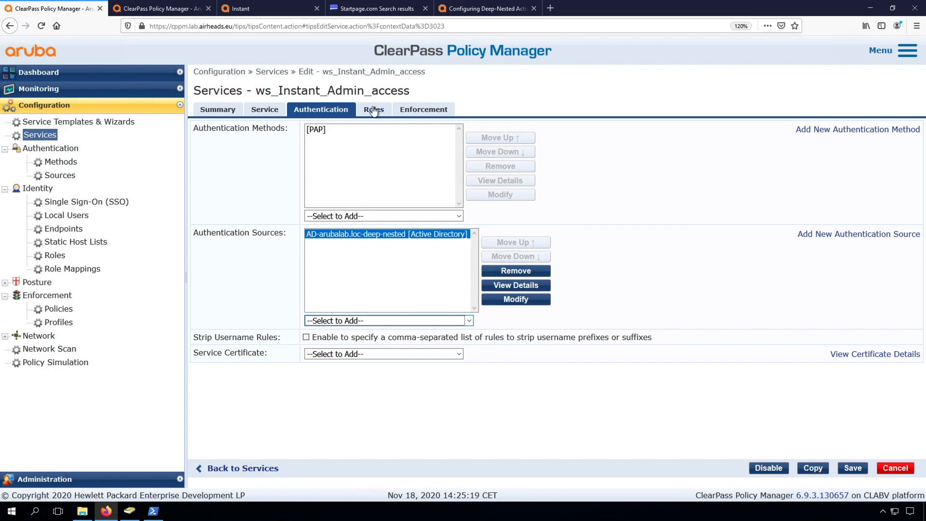
Select ws_Rolemapping-deep-nested as the role mapping policy and save the service
{"action": "left_click", "coordinate": [373, 110]}
{"action": "left_click", "coordinate": [382, 131]}
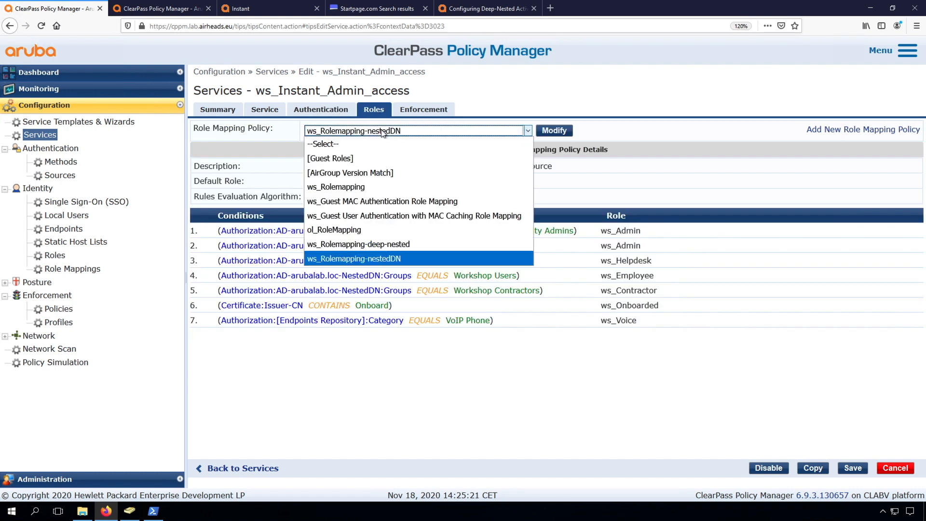
{"action": "left_click", "coordinate": [357, 245]}
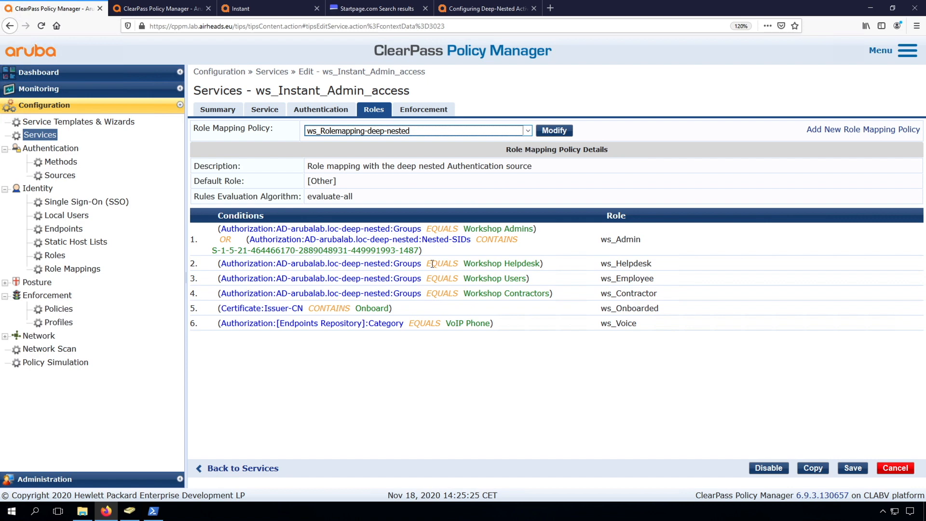
{"action": "left_click", "coordinate": [852, 467]}
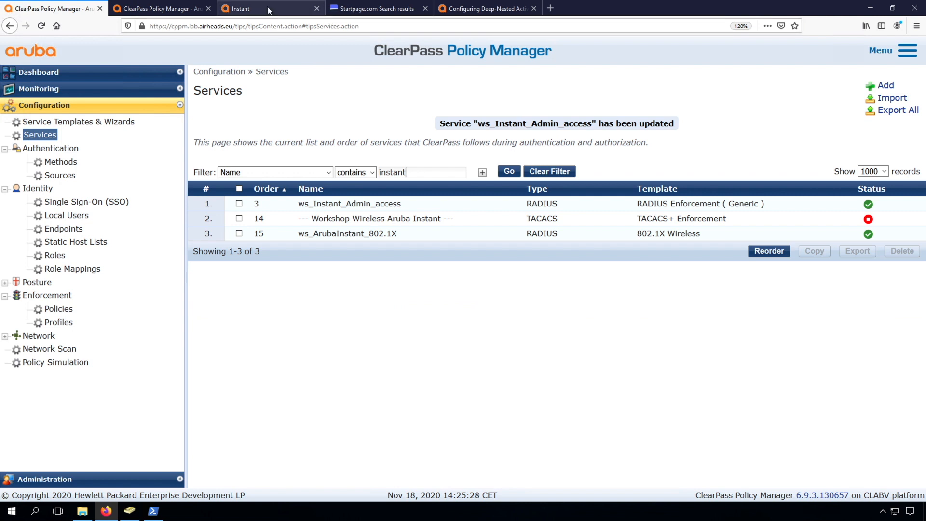
Log out of the Aruba Instant controller and log back in, then return to ClearPass
{"action": "left_click", "coordinate": [269, 9]}
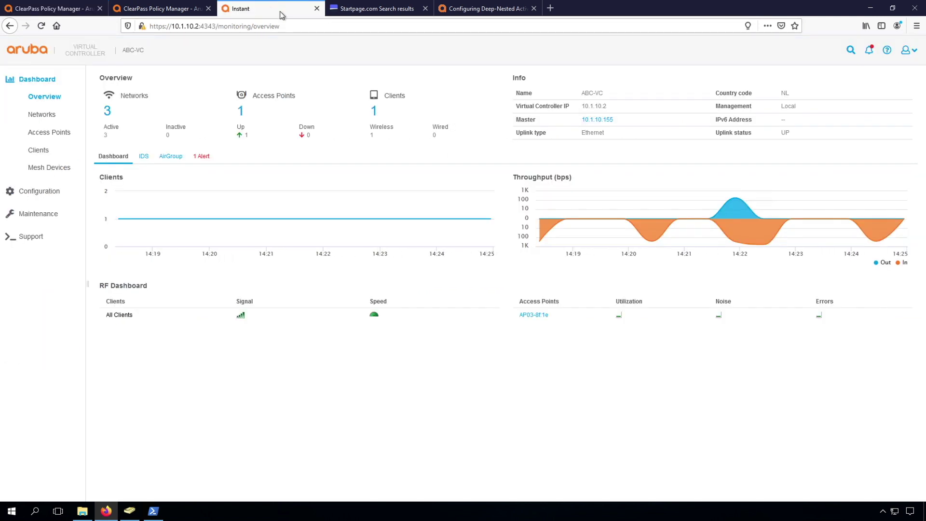
{"action": "left_click", "coordinate": [908, 51]}
{"action": "left_click", "coordinate": [873, 110]}
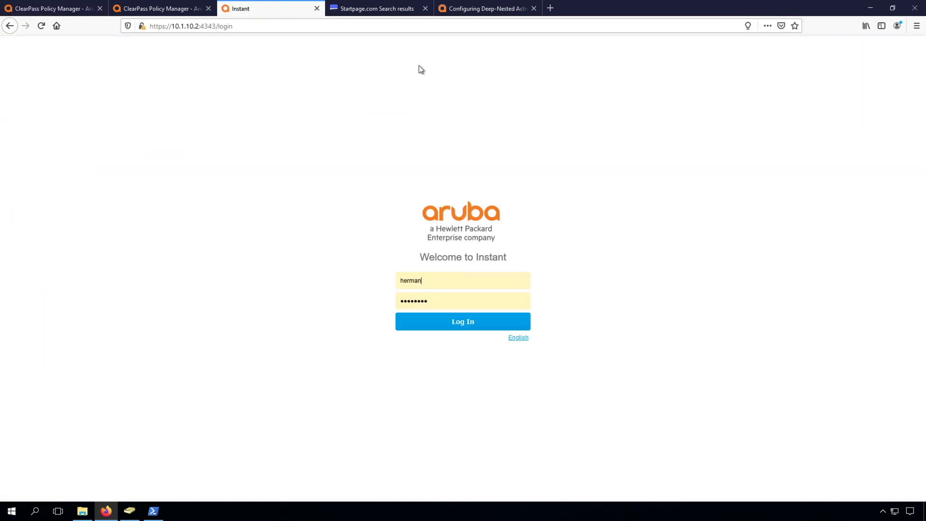
{"action": "left_click", "coordinate": [465, 324]}
{"action": "left_click", "coordinate": [160, 8]}
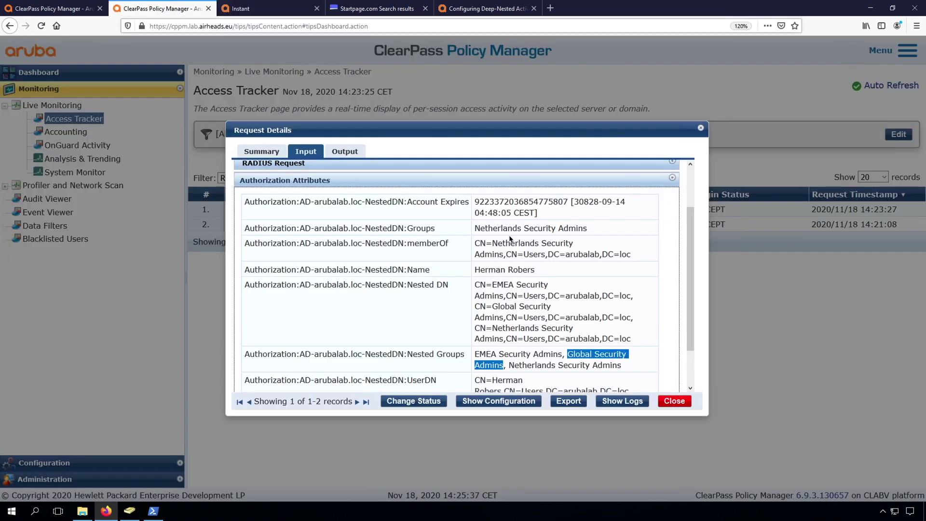
Show the newest Access Tracker request's input authorization attributes with the Nested-SIDs list
{"action": "left_click", "coordinate": [672, 400]}
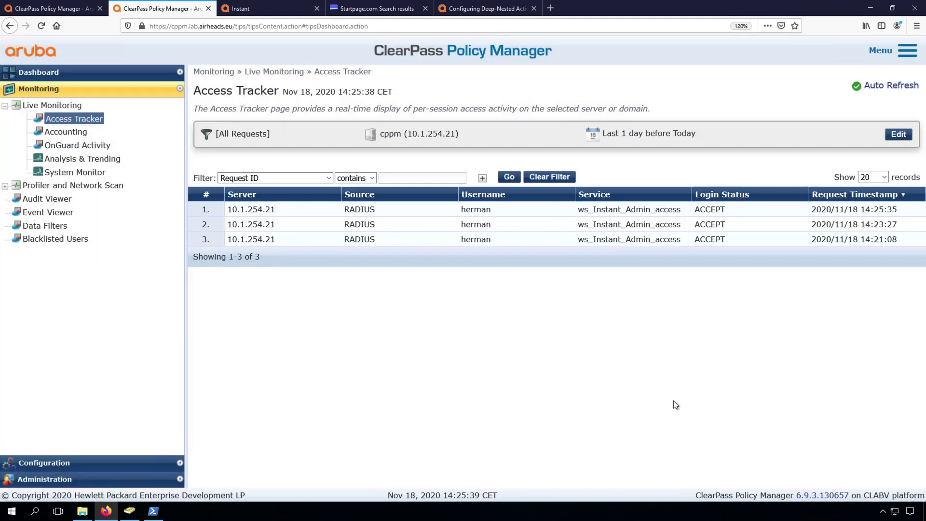
{"action": "left_click", "coordinate": [365, 214]}
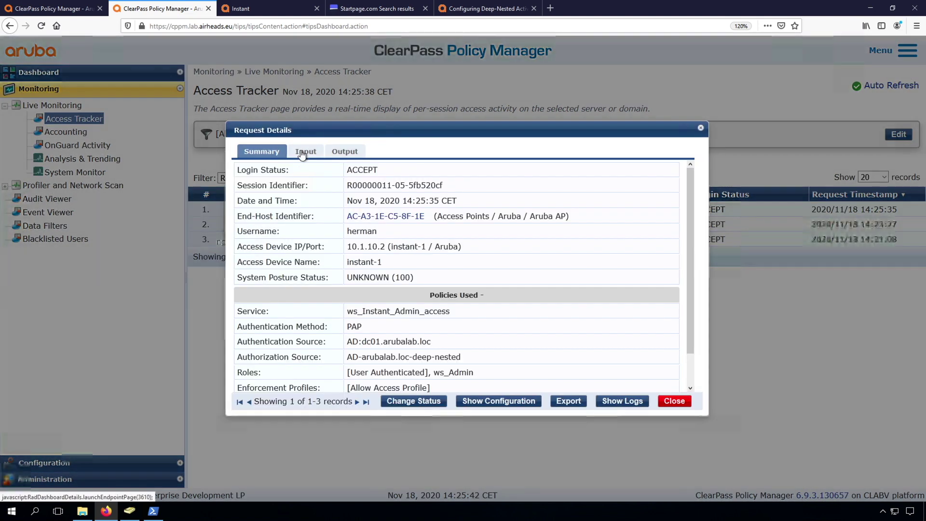
{"action": "left_click", "coordinate": [306, 151]}
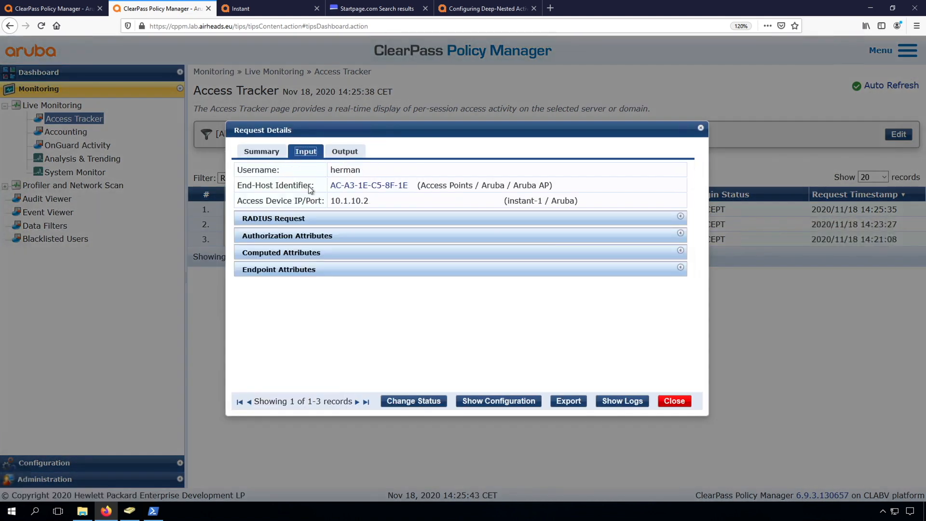
{"action": "left_click", "coordinate": [291, 246]}
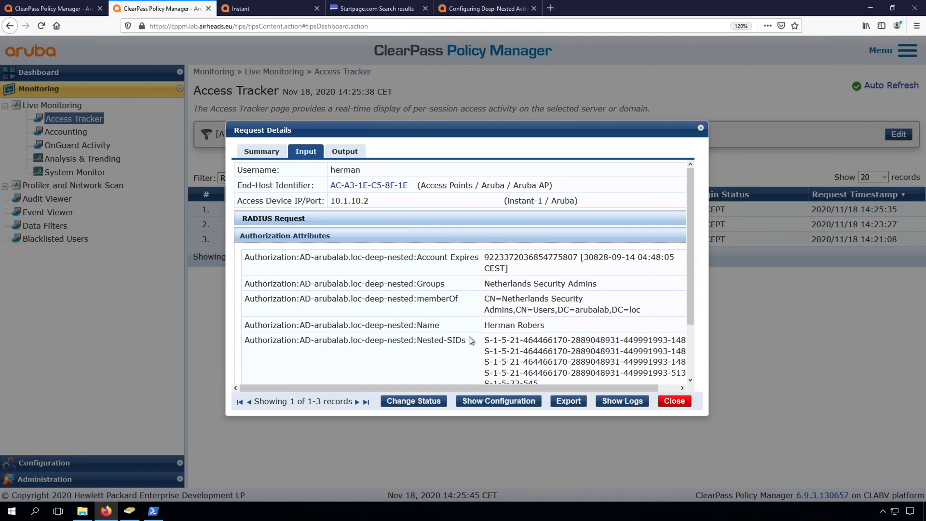
{"action": "scroll", "coordinate": [292, 246], "scroll_direction": "down", "scroll_amount": 1}
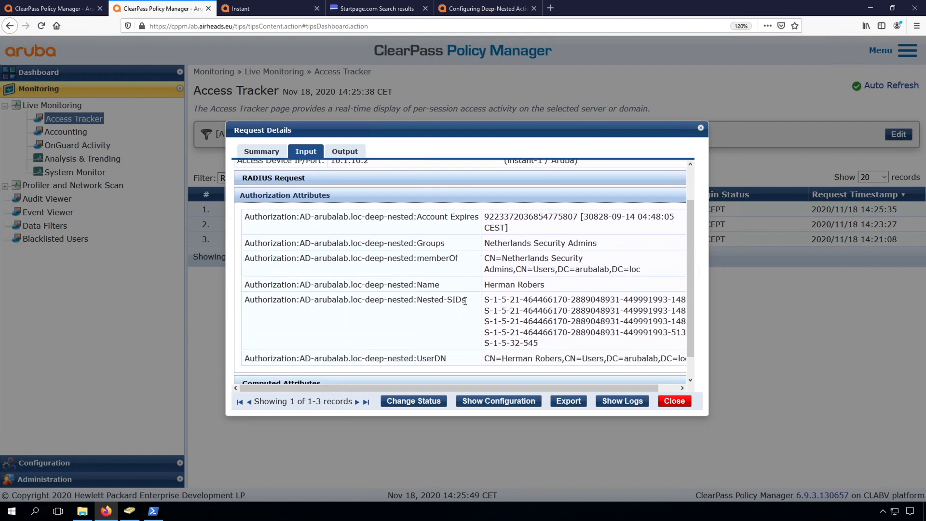
{"action": "scroll", "coordinate": [486, 300], "scroll_direction": "right", "scroll_amount": 2}
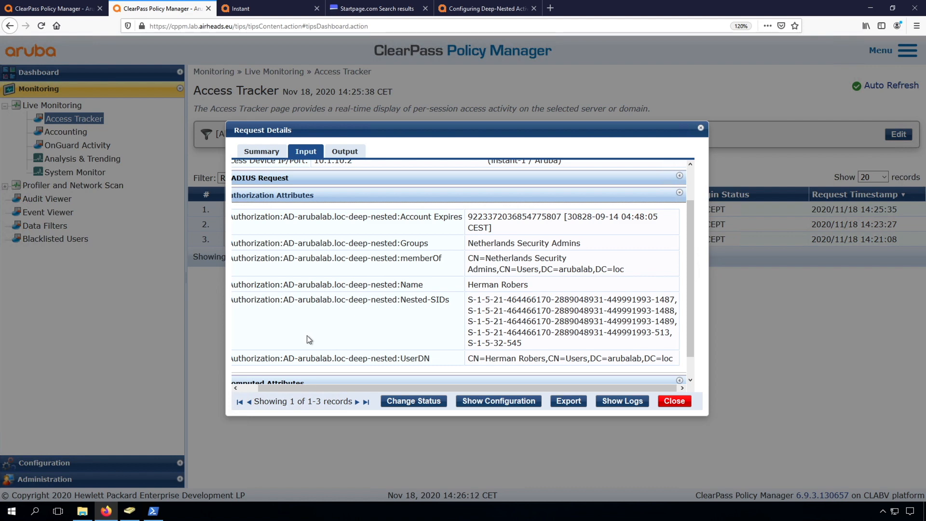
{"action": "mouse_move", "coordinate": [153, 511]}
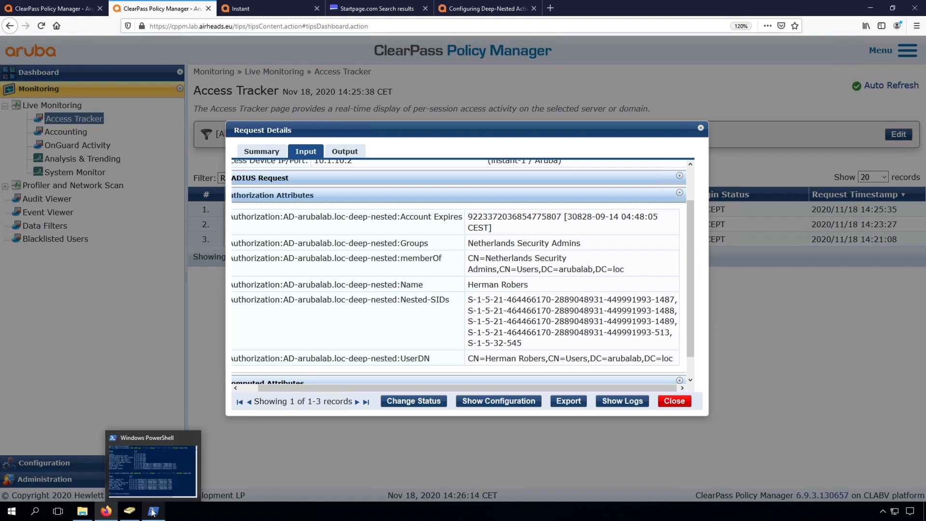
Show the PowerShell Get-ADGroup SID listing, then return to ClearPass
{"action": "left_click", "coordinate": [153, 511]}
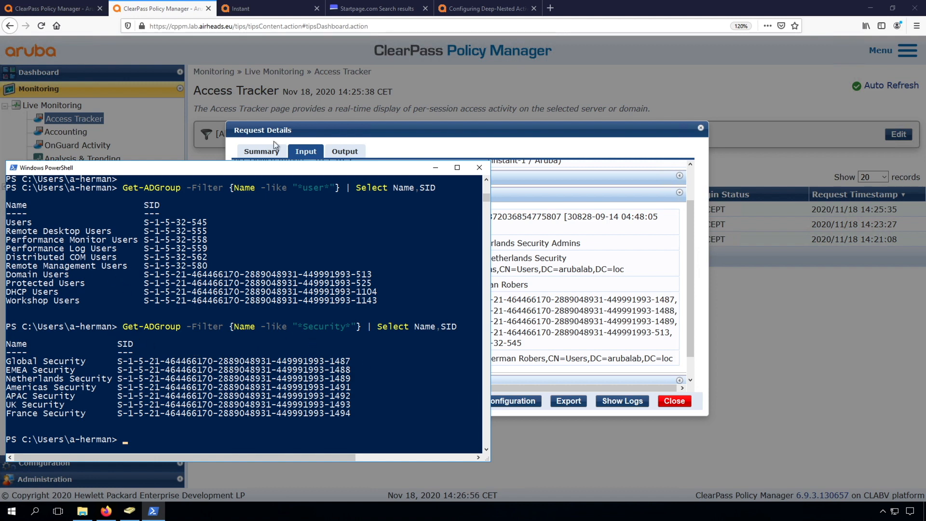
{"action": "left_click", "coordinate": [67, 13]}
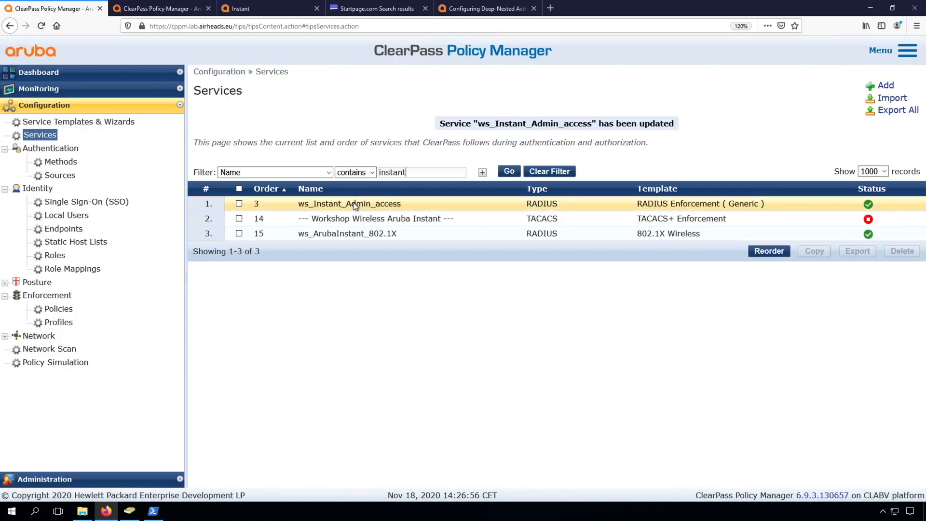
View the ws_Instant_Admin_access role mapping rules alongside the PowerShell group SID listing
{"action": "left_click", "coordinate": [355, 203]}
{"action": "left_click", "coordinate": [373, 110]}
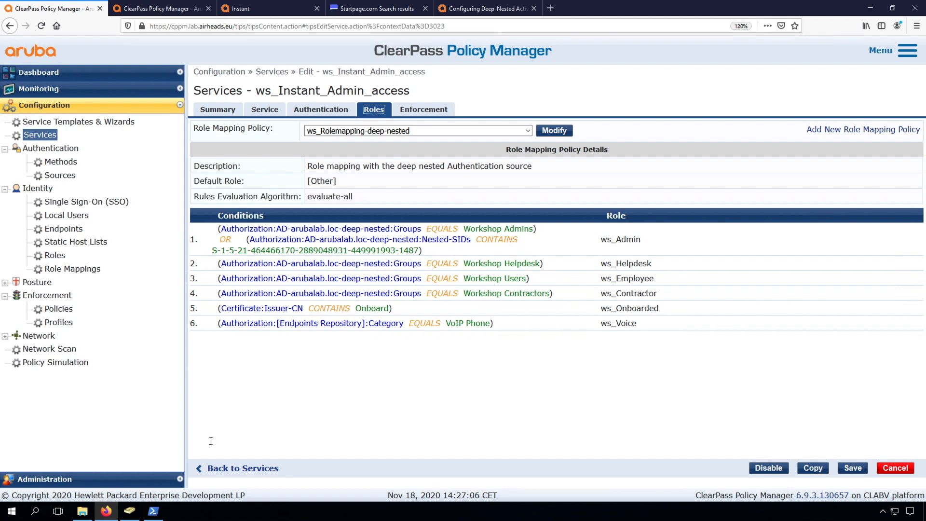
{"action": "left_click", "coordinate": [154, 511]}
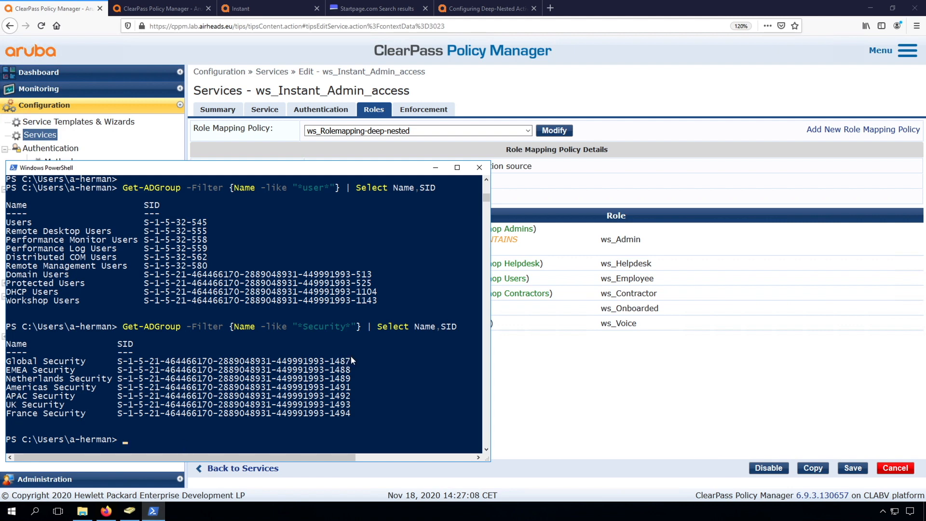